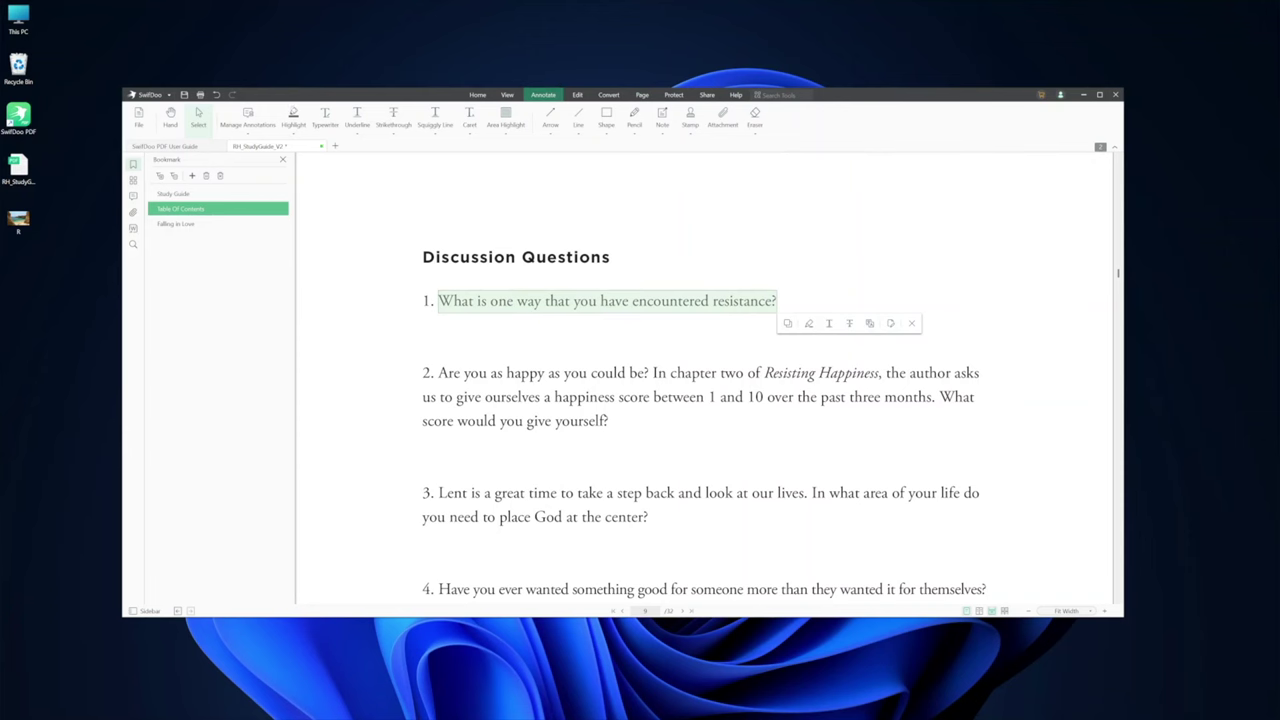
# Underline discussion question 1 and mark an area highlight over the Discussion Questions heading and that question
pyautogui.click(357, 116)
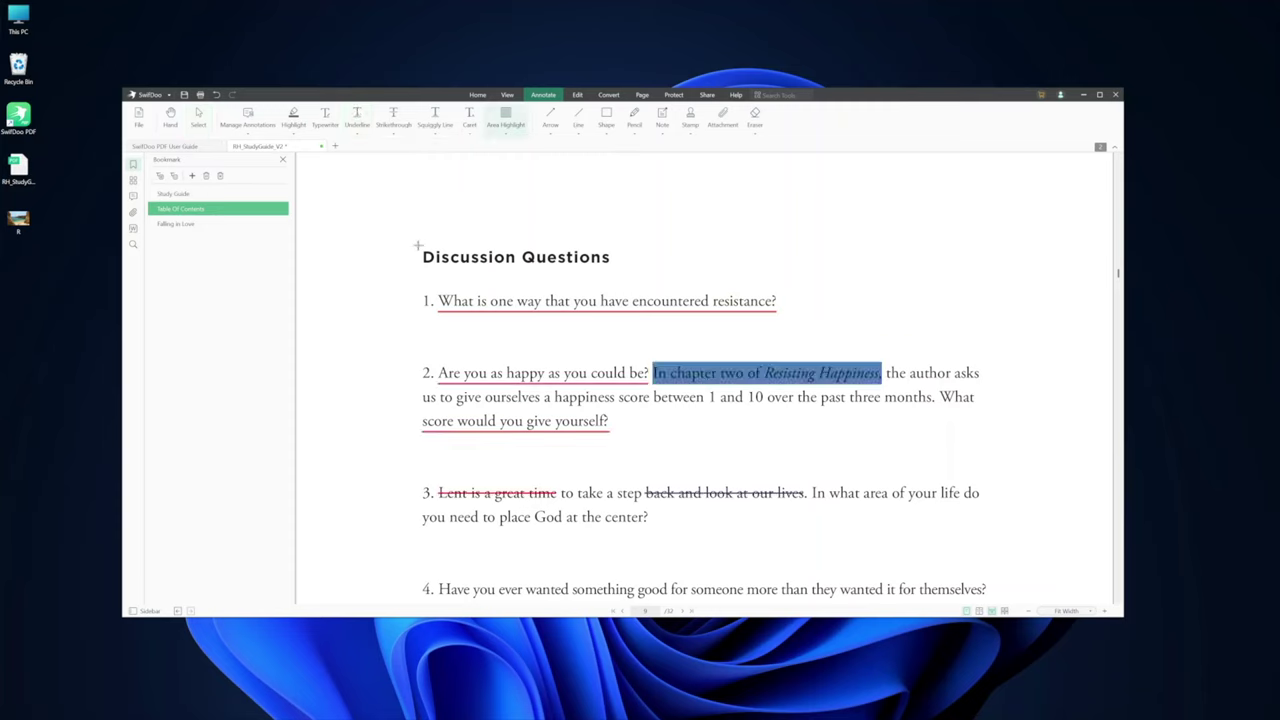
pyautogui.moveTo(420, 247); pyautogui.dragTo(805, 333)
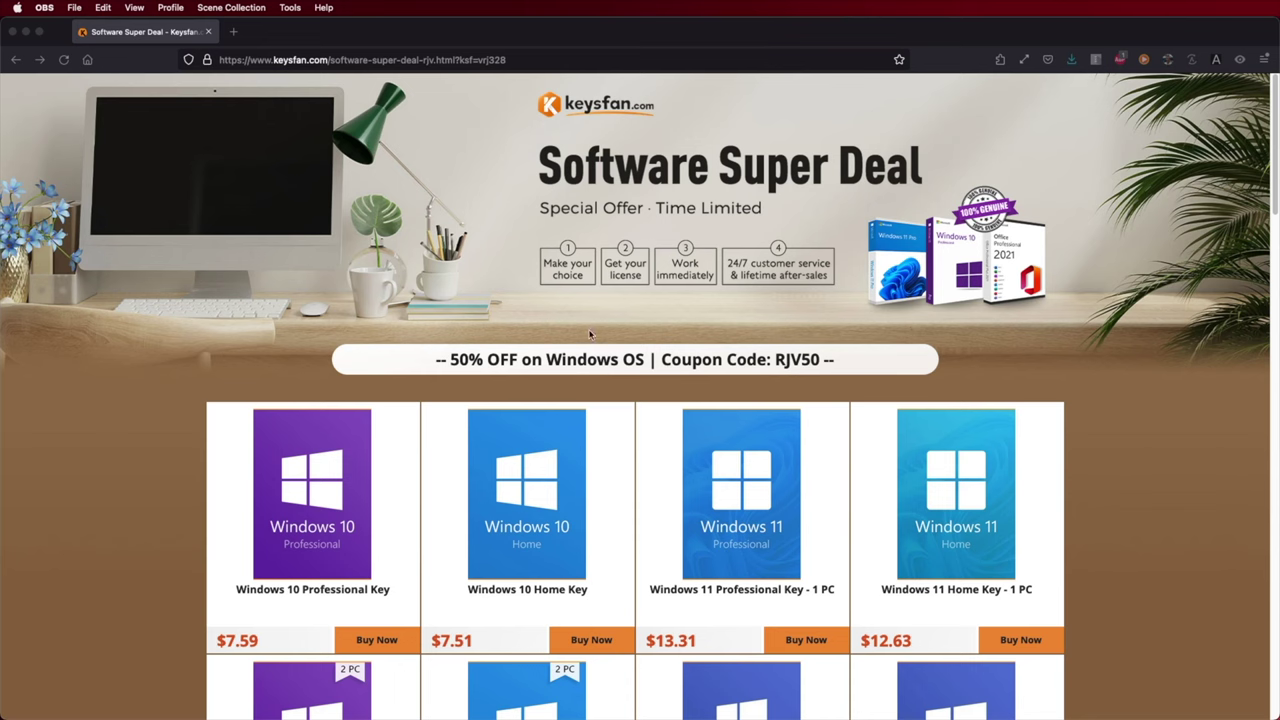
# Switch to the Keysfan store in Firefox and add one Windows 11 Professional Key - 1 PC to the cart
pyautogui.scroll(-5, 530, 530)
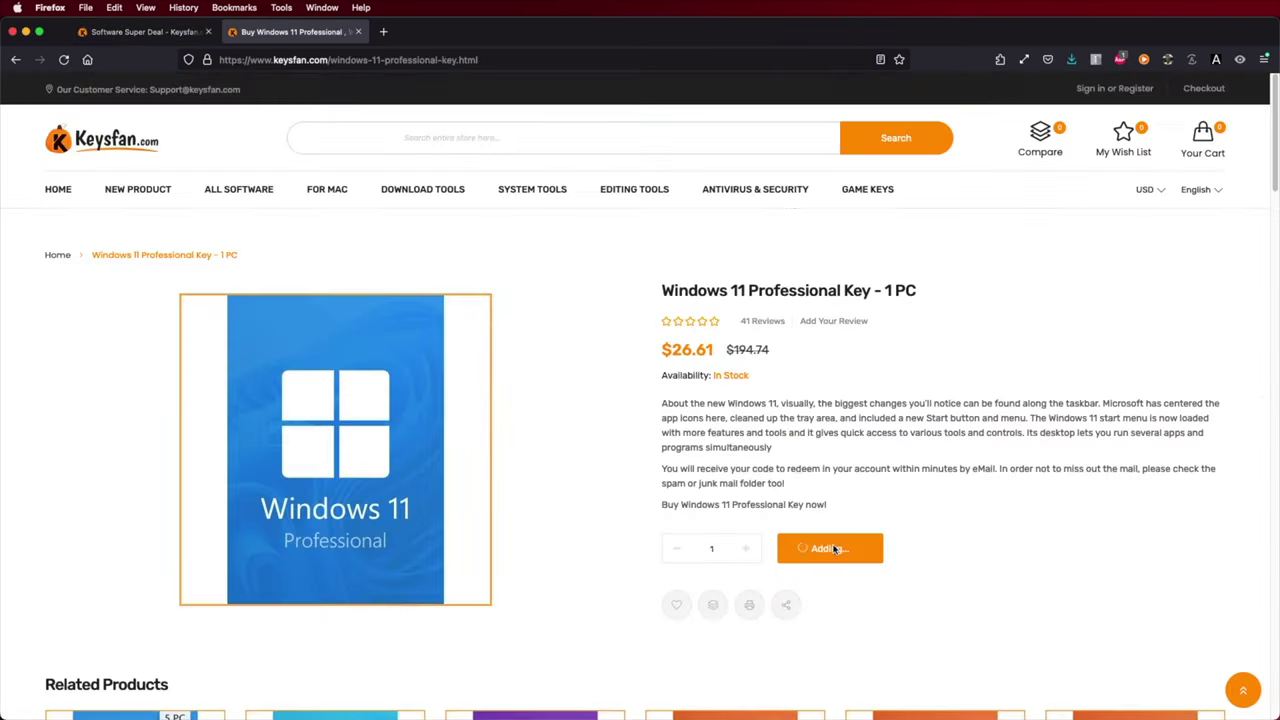
pyautogui.click(834, 548)
pyautogui.click(724, 480)
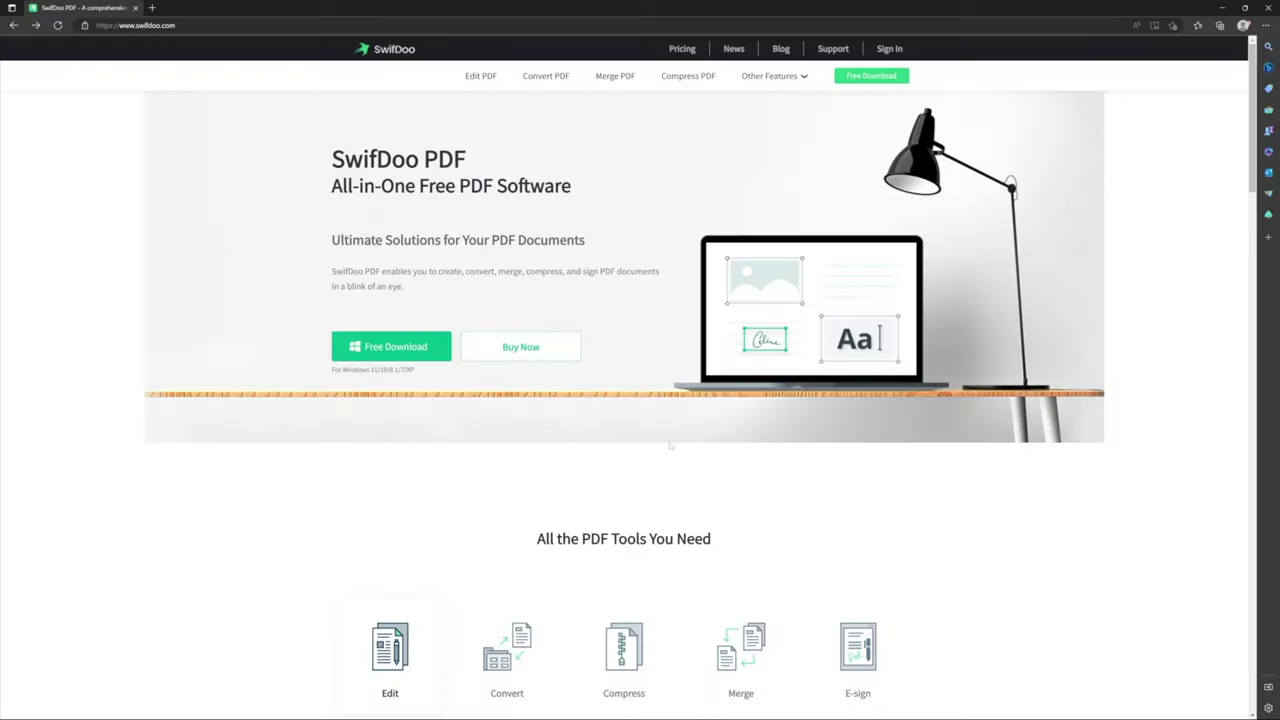
# Switch to the SwifDoo PDF program, move its window nearer the desktop icons and enlarge it
pyautogui.scroll(-5, 669, 446)
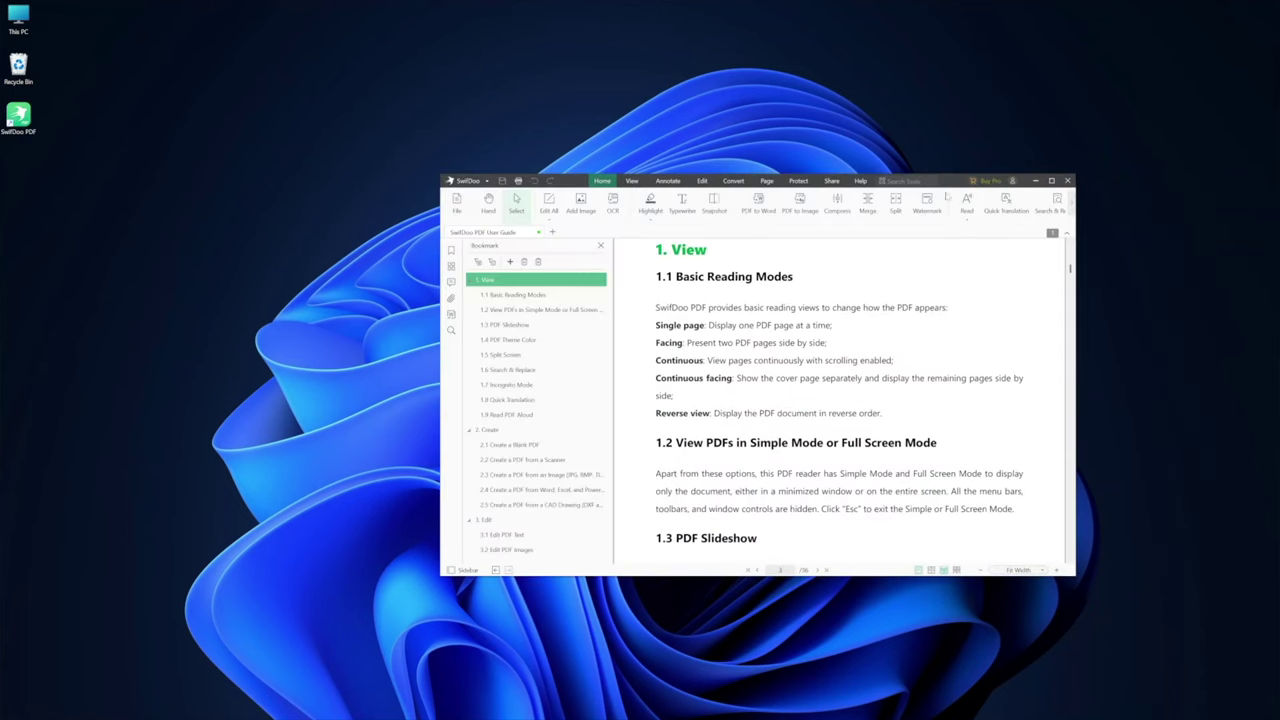
pyautogui.moveTo(950, 182); pyautogui.dragTo(632, 95)
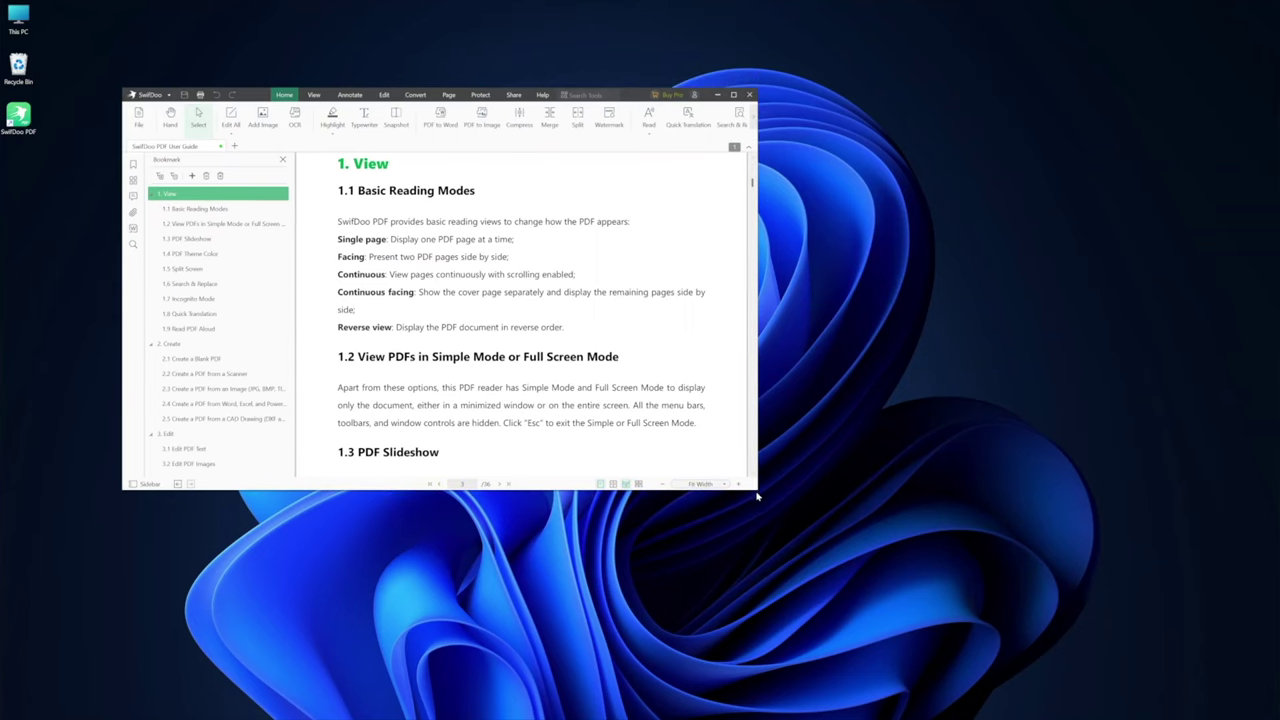
pyautogui.moveTo(758, 490); pyautogui.dragTo(1124, 616)
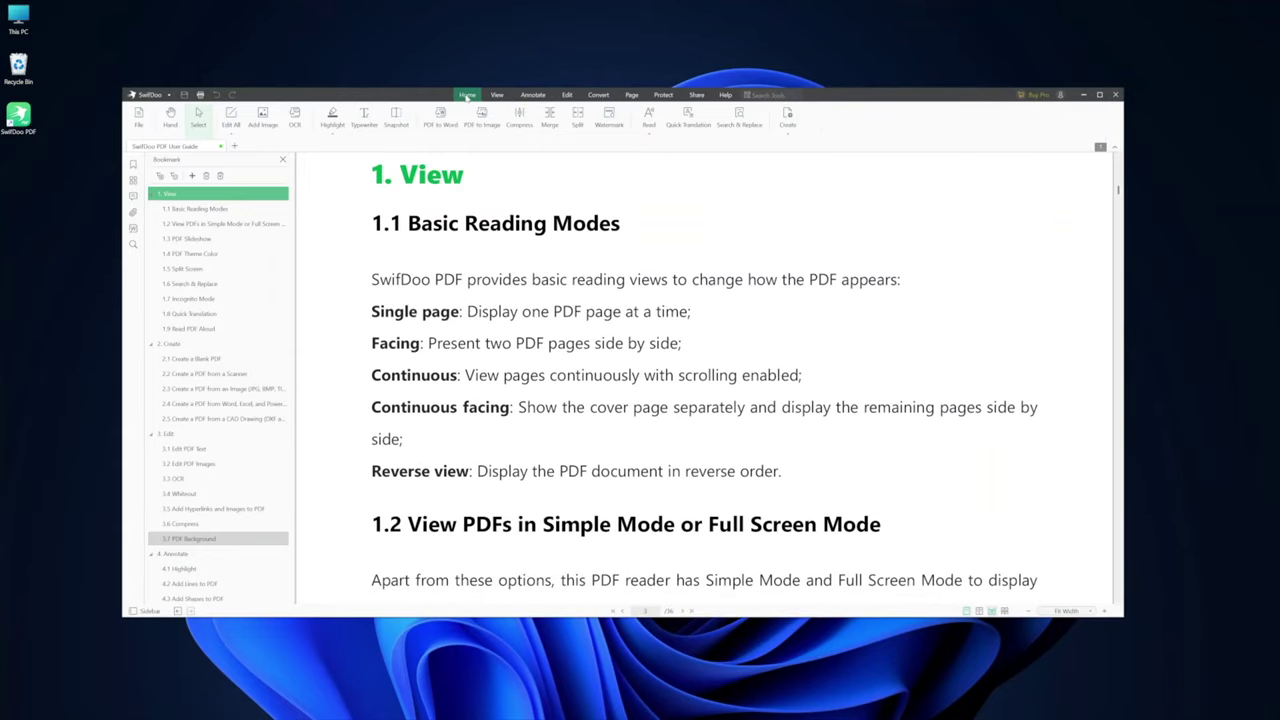
pyautogui.click(496, 95)
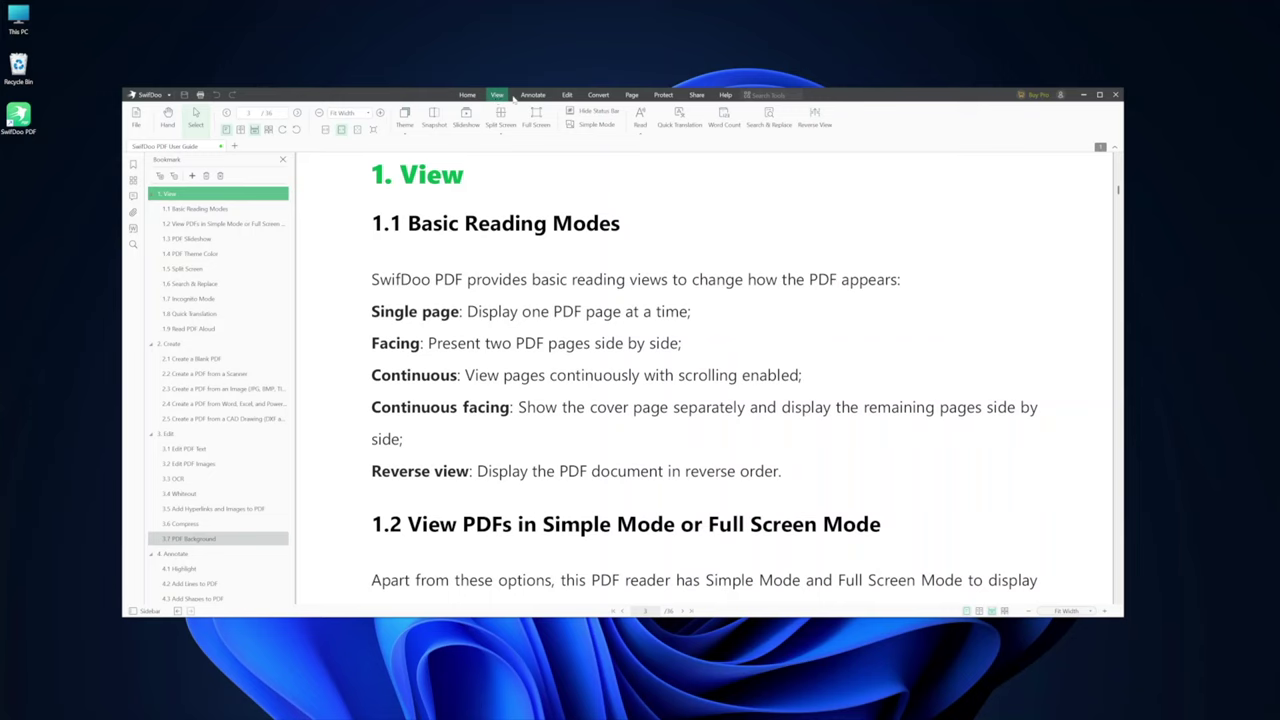
pyautogui.click(533, 95)
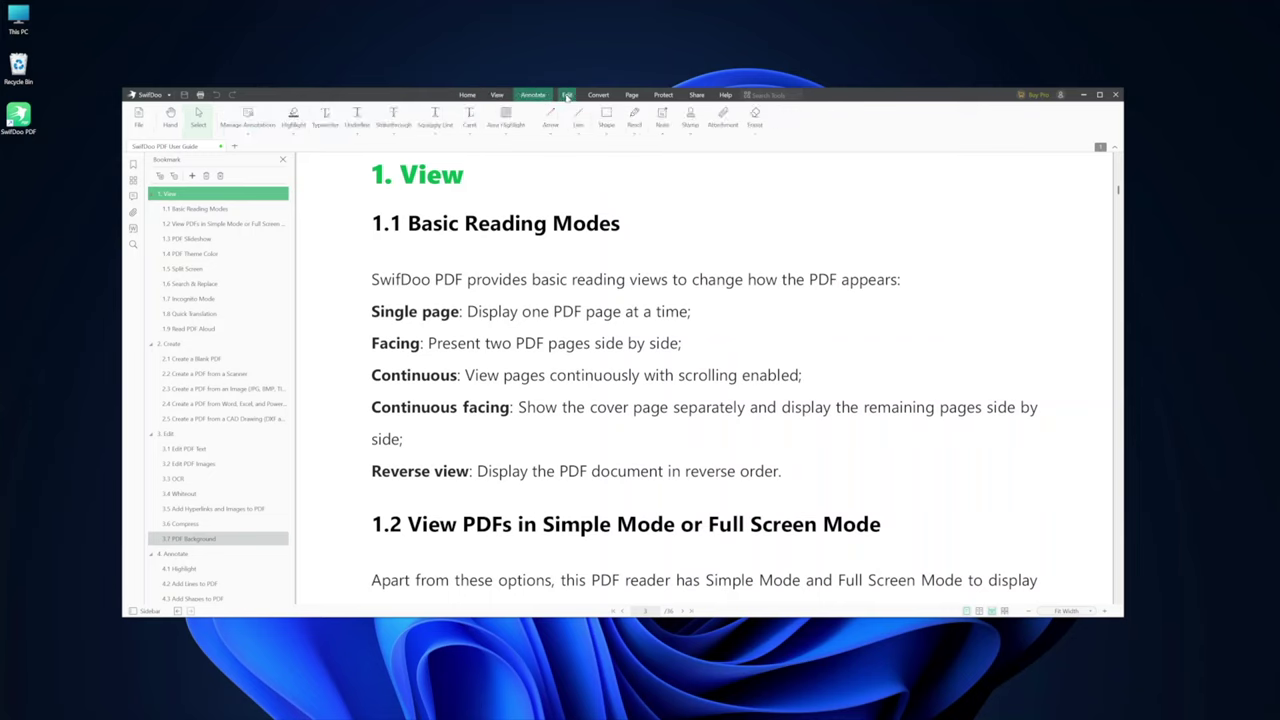
pyautogui.click(567, 95)
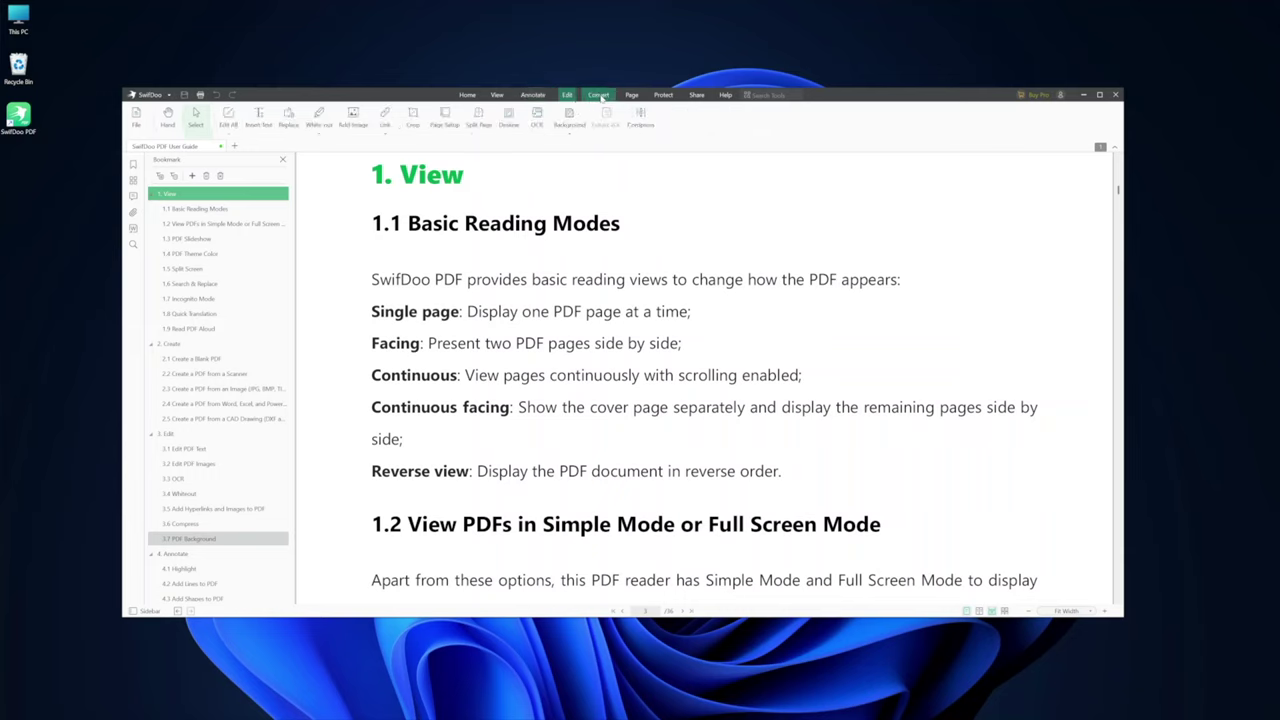
pyautogui.click(599, 95)
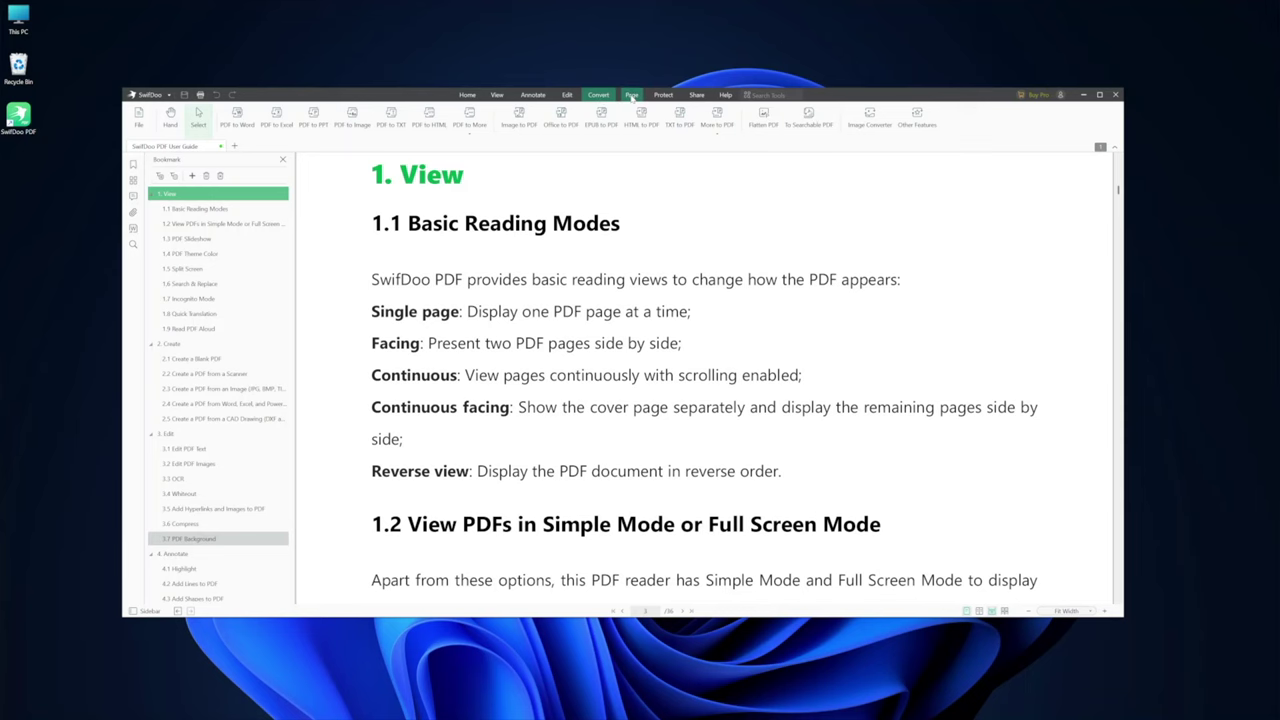
pyautogui.click(632, 95)
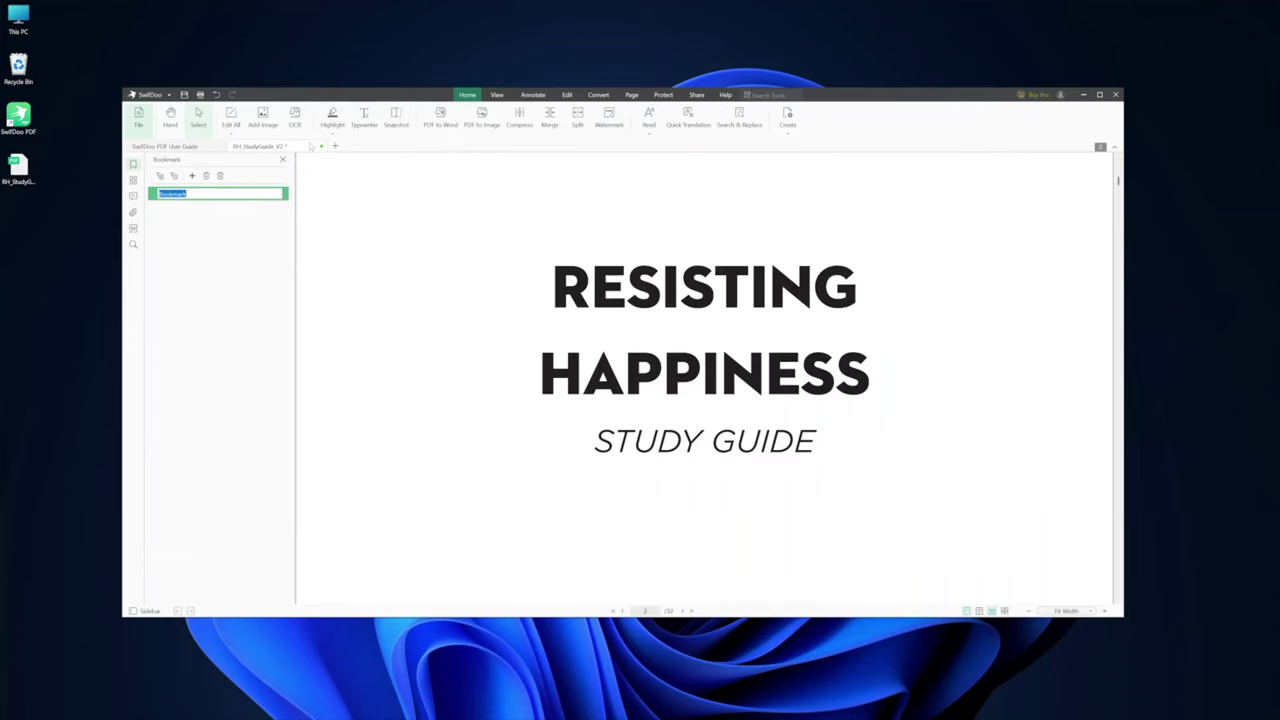
# Name the new bookmark Study Guide, and add bookmarks Table Of Contents and Falling in Love at their matching pages
pyautogui.scroll(-10, 704, 390)
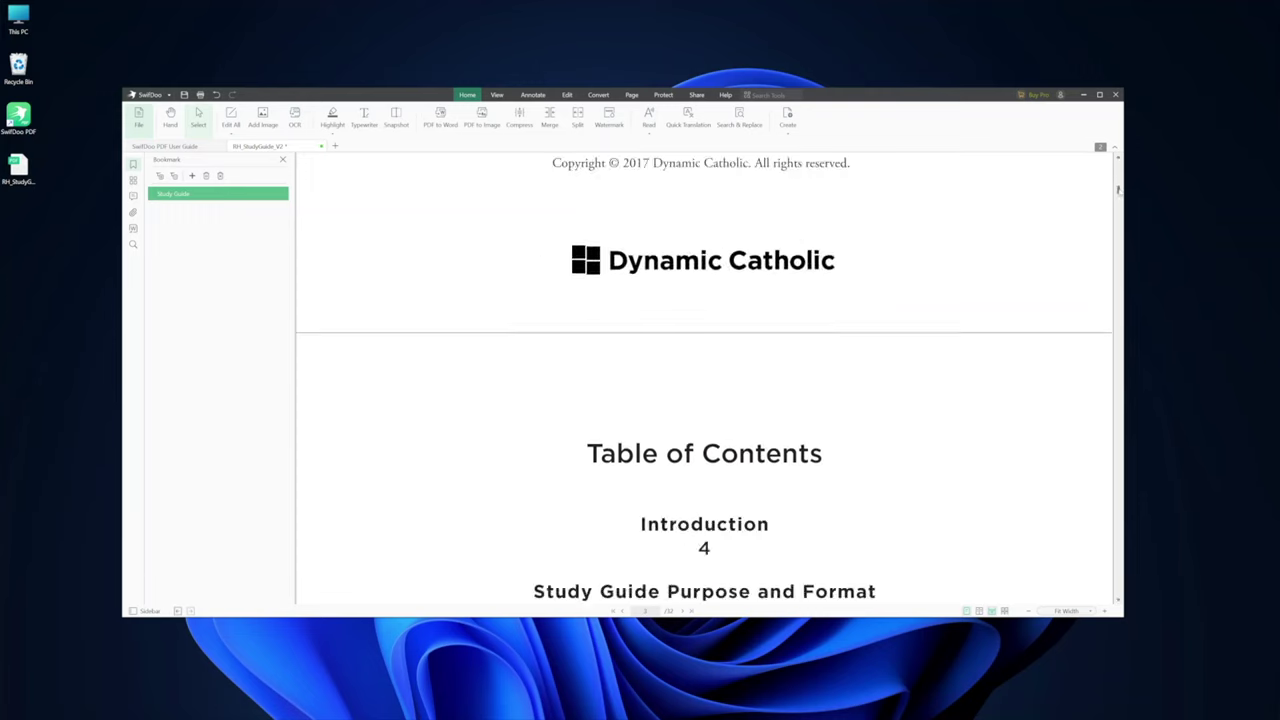
pyautogui.hotkey('ctrl', 'b')
pyautogui.press('Return')
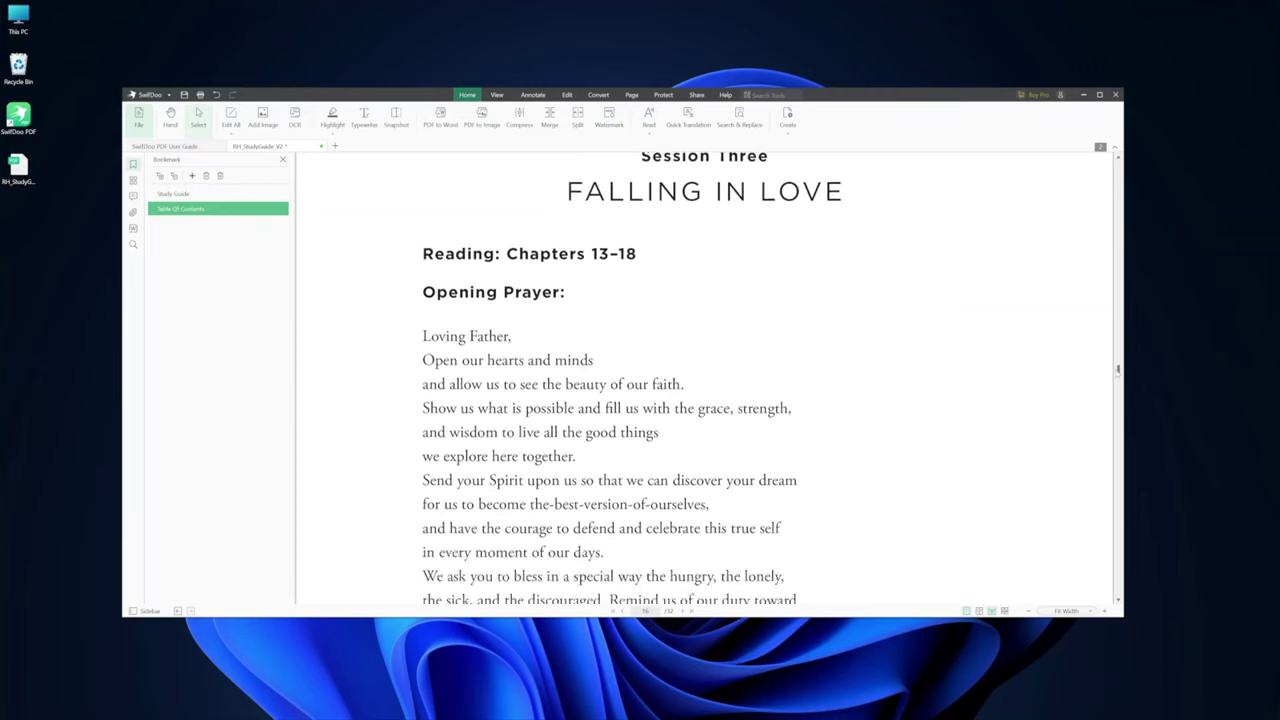
pyautogui.hotkey('ctrl', 'b')
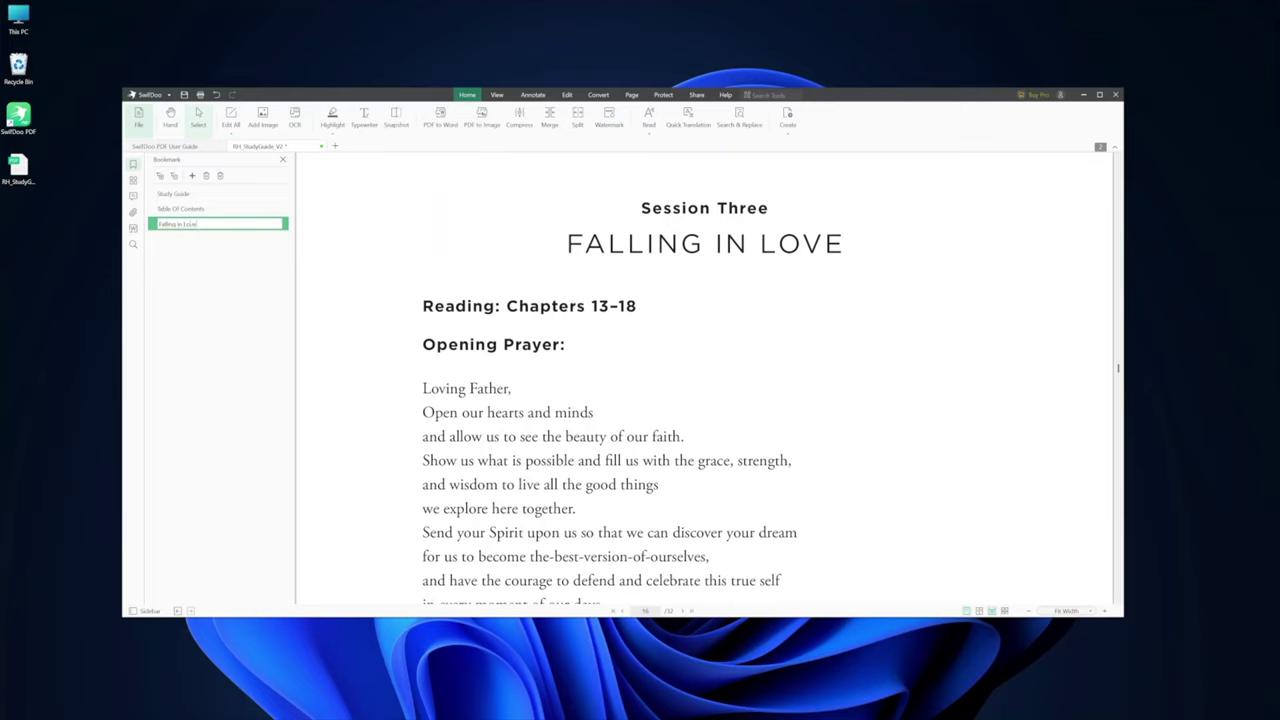
pyautogui.press('Return')
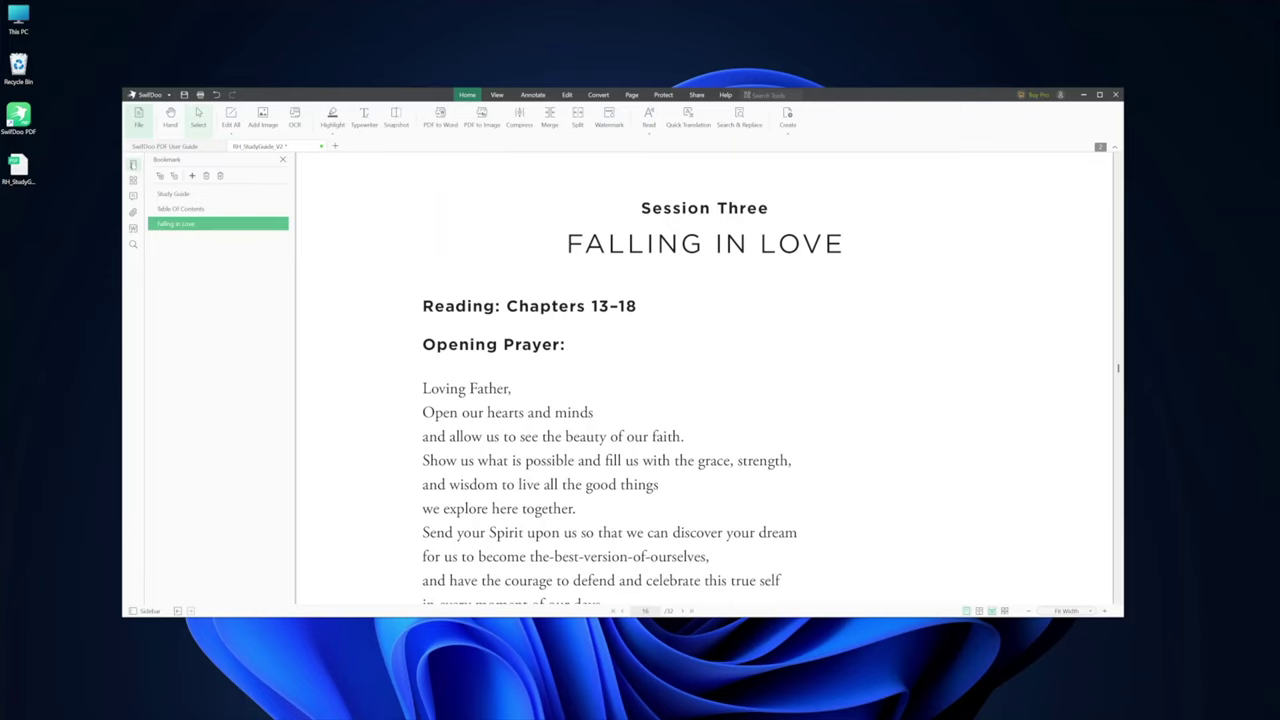
# Jump between the Study Guide, Table Of Contents and Falling in Love bookmarks to check the pages they lead to
pyautogui.click(172, 194)
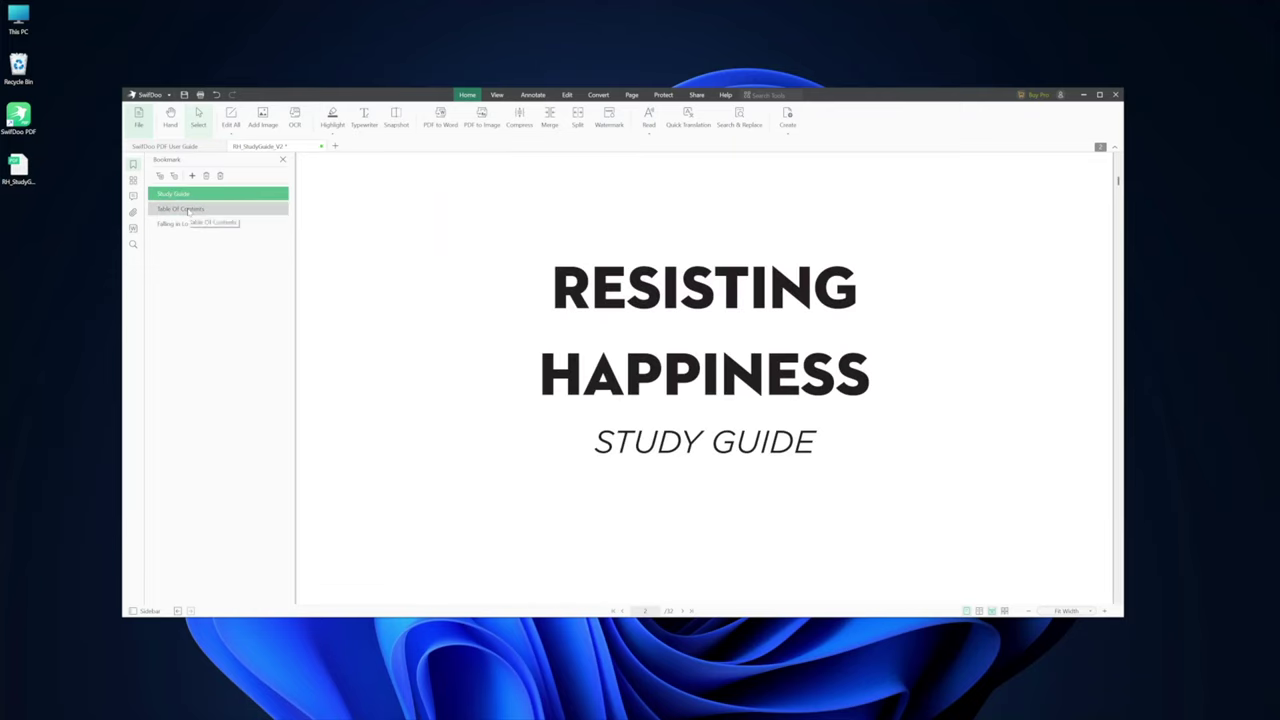
pyautogui.click(189, 209)
pyautogui.click(180, 224)
pyautogui.click(172, 194)
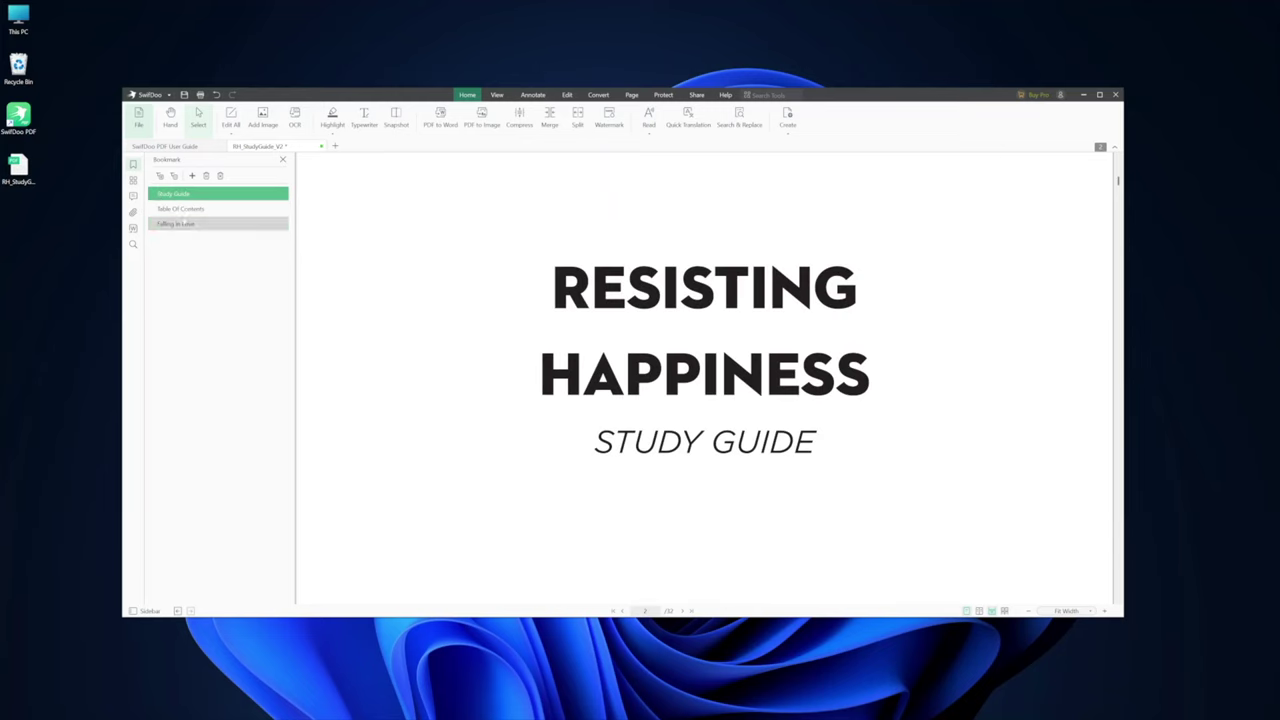
pyautogui.click(133, 181)
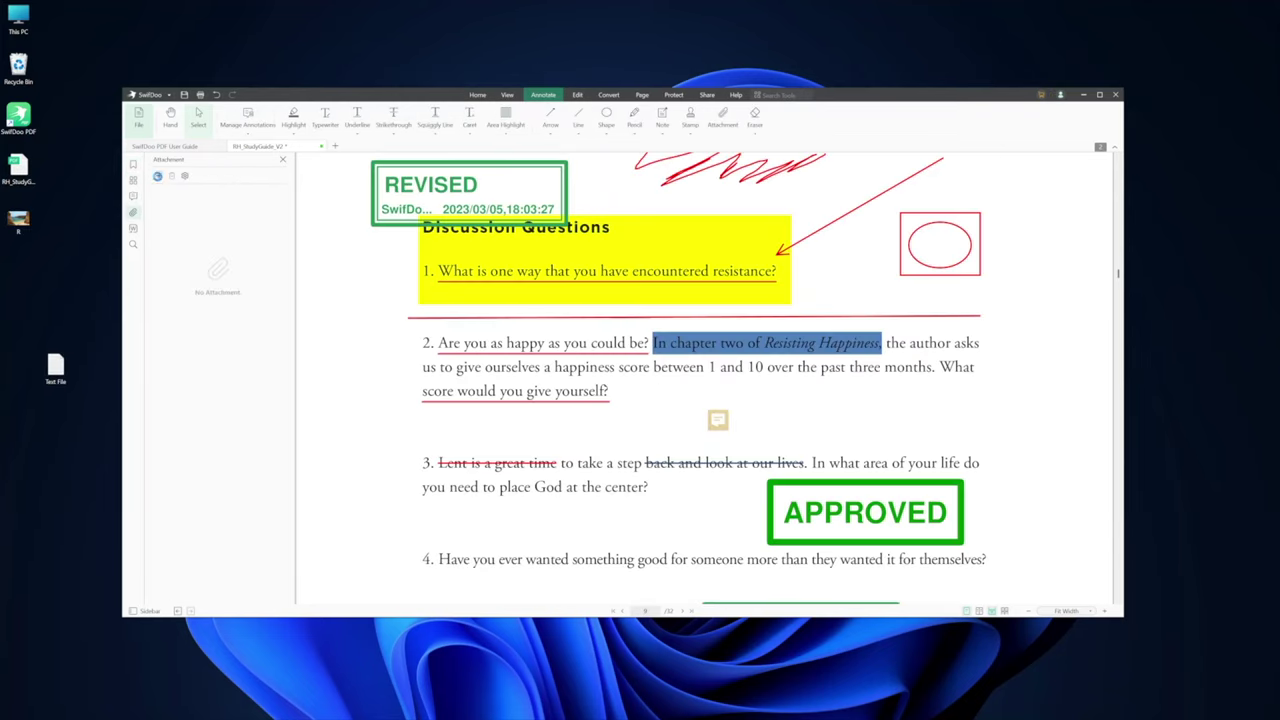
# Attach Text File.txt and R.jpg from the Desktop to the PDF, and select each attachment in the list
pyautogui.click(158, 178)
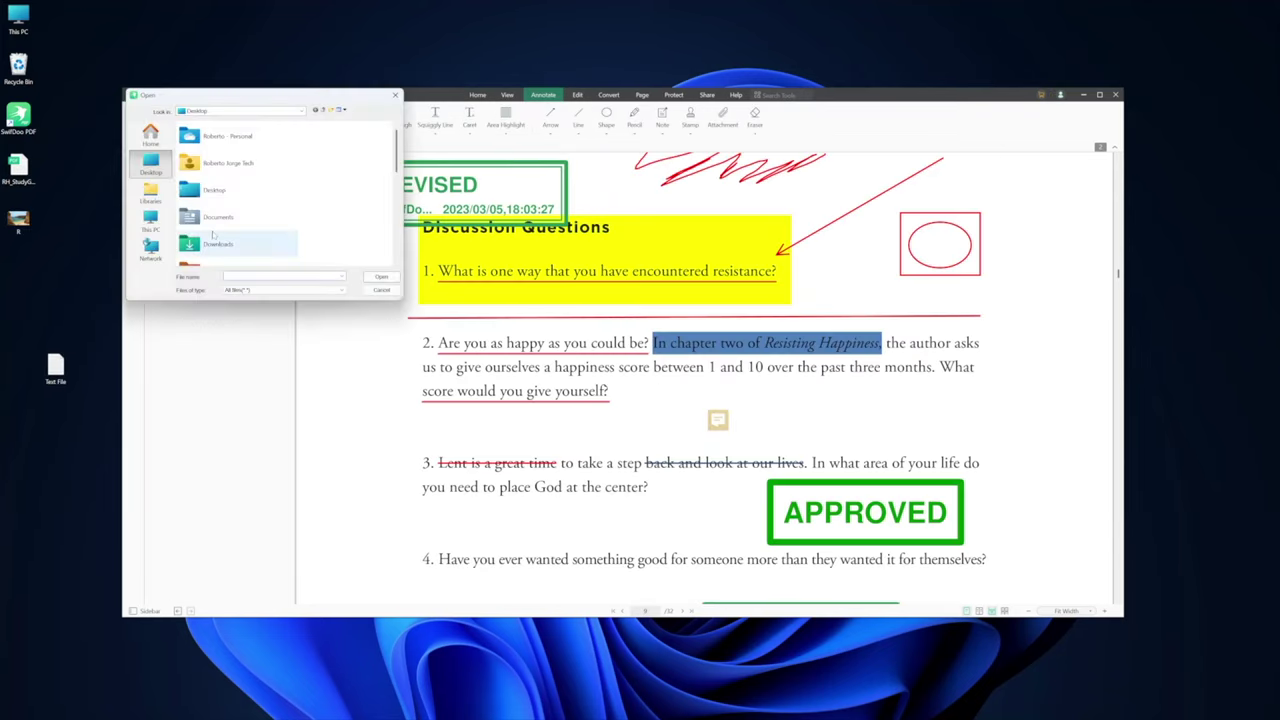
pyautogui.scroll(-3, 219, 227)
pyautogui.click(215, 252)
pyautogui.click(381, 276)
pyautogui.click(158, 176)
pyautogui.scroll(-3, 240, 200)
pyautogui.click(215, 197)
pyautogui.click(381, 276)
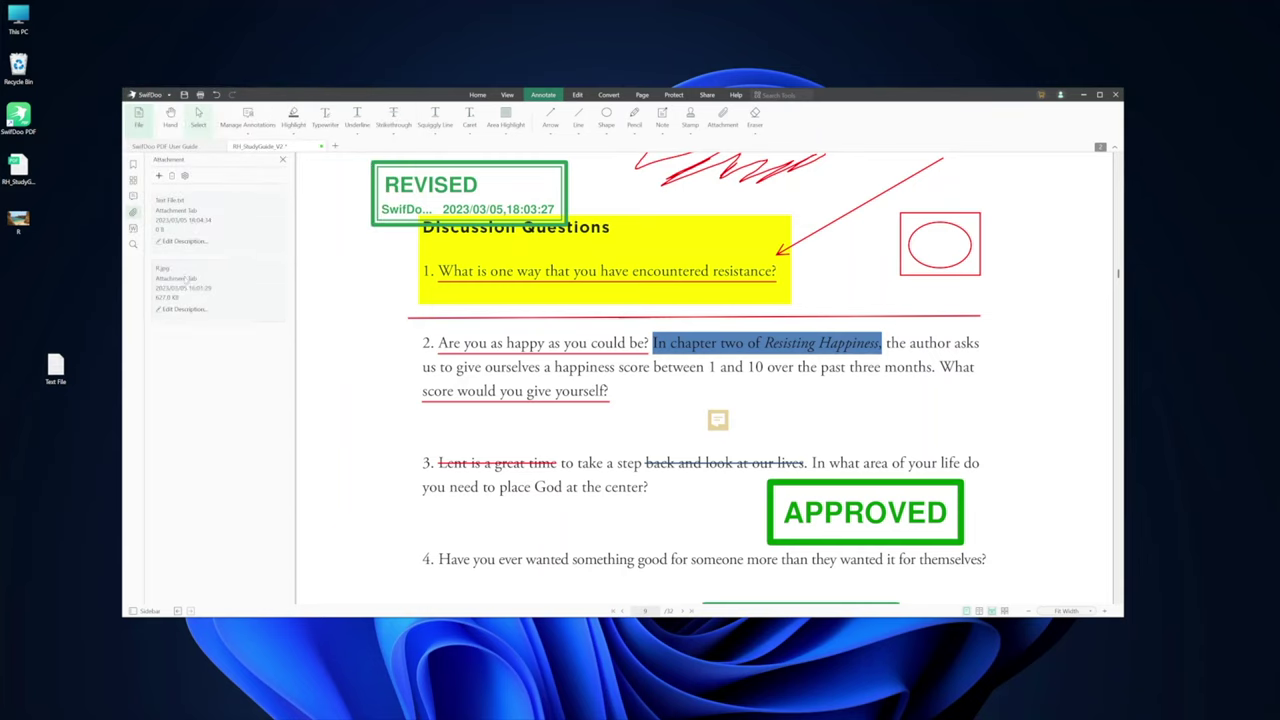
pyautogui.click(203, 219)
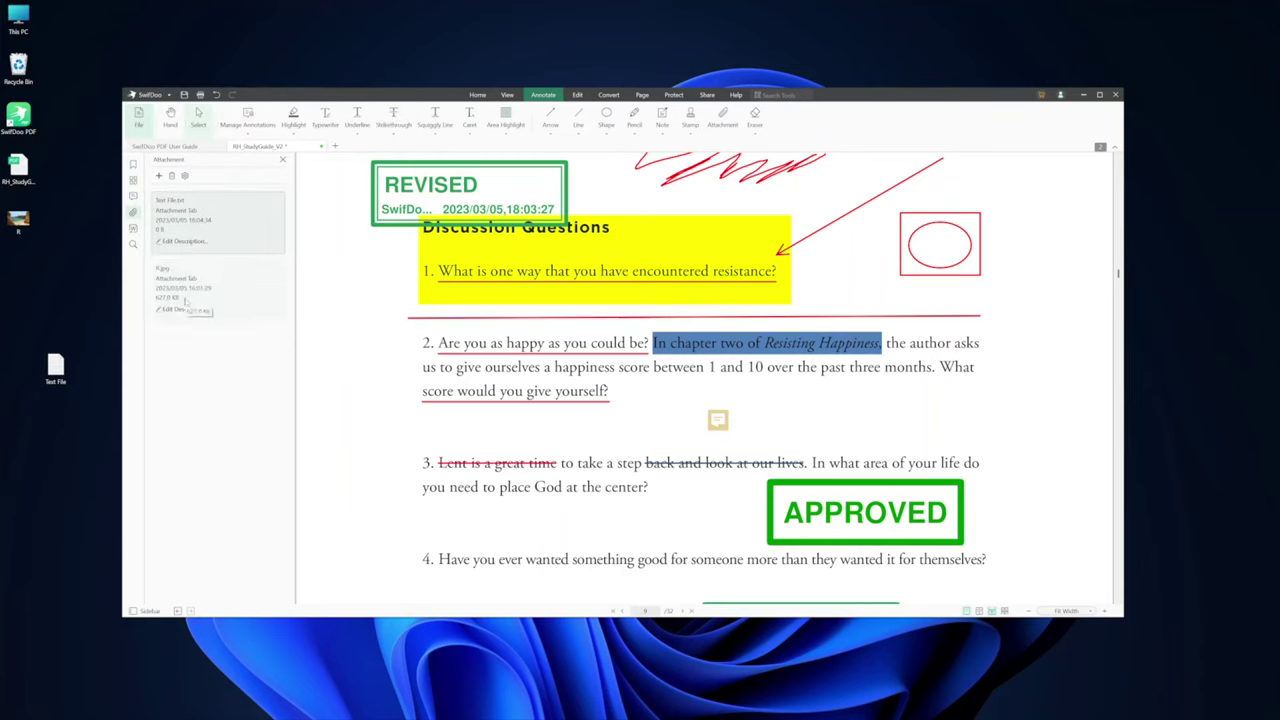
pyautogui.click(185, 300)
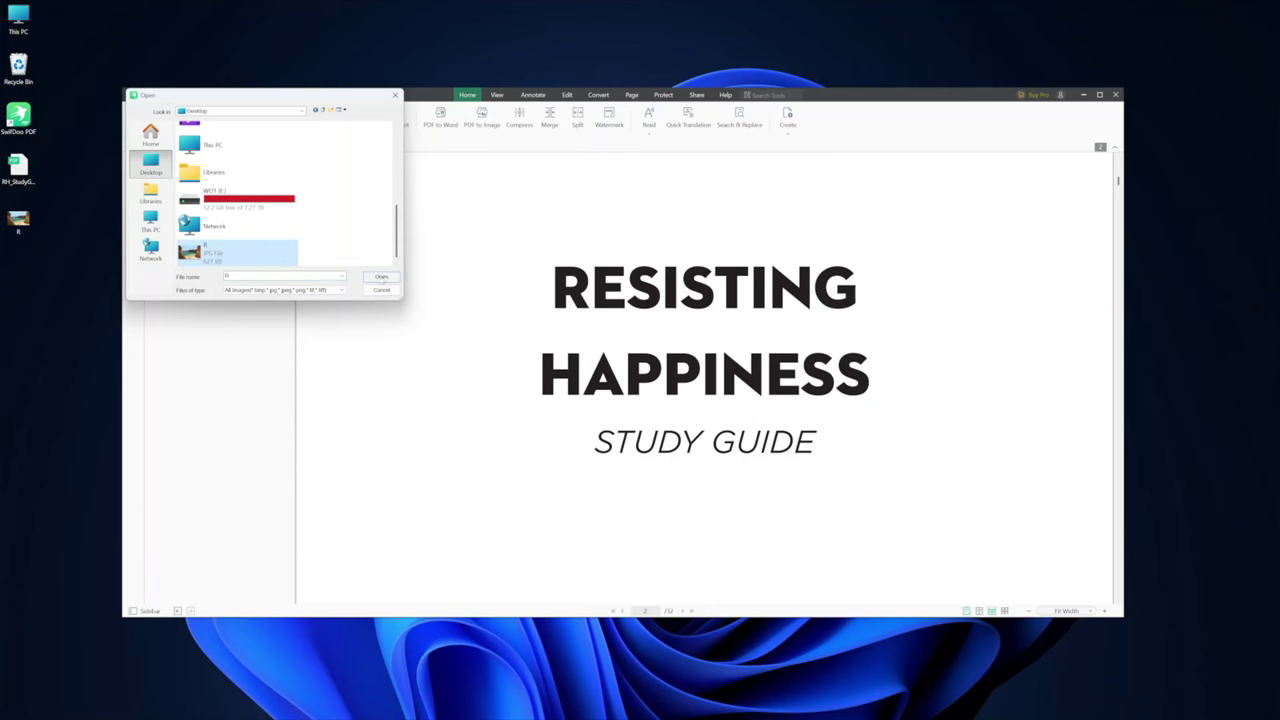
# Insert the beach image R from the Desktop on page 2 and centre it below the STUDY GUIDE subtitle
pyautogui.click(381, 277)
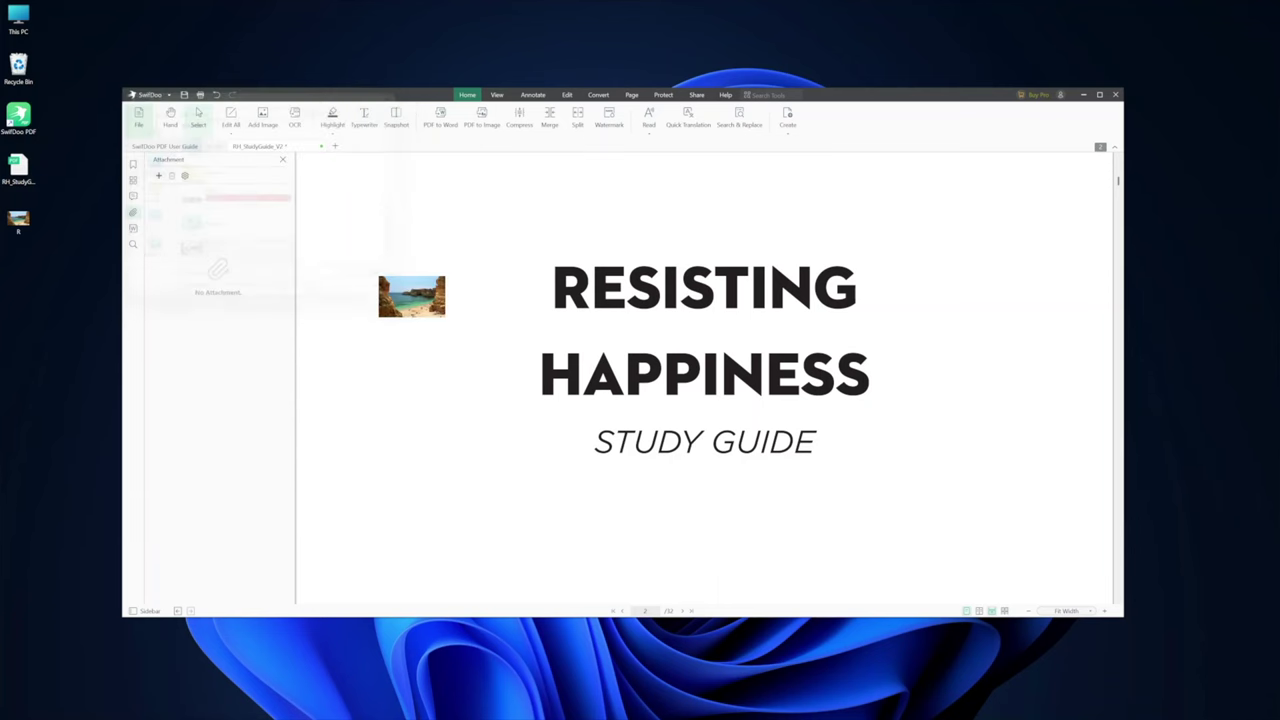
pyautogui.click(623, 507)
pyautogui.scroll(-2, 866, 480)
pyautogui.scroll(-2, 735, 450)
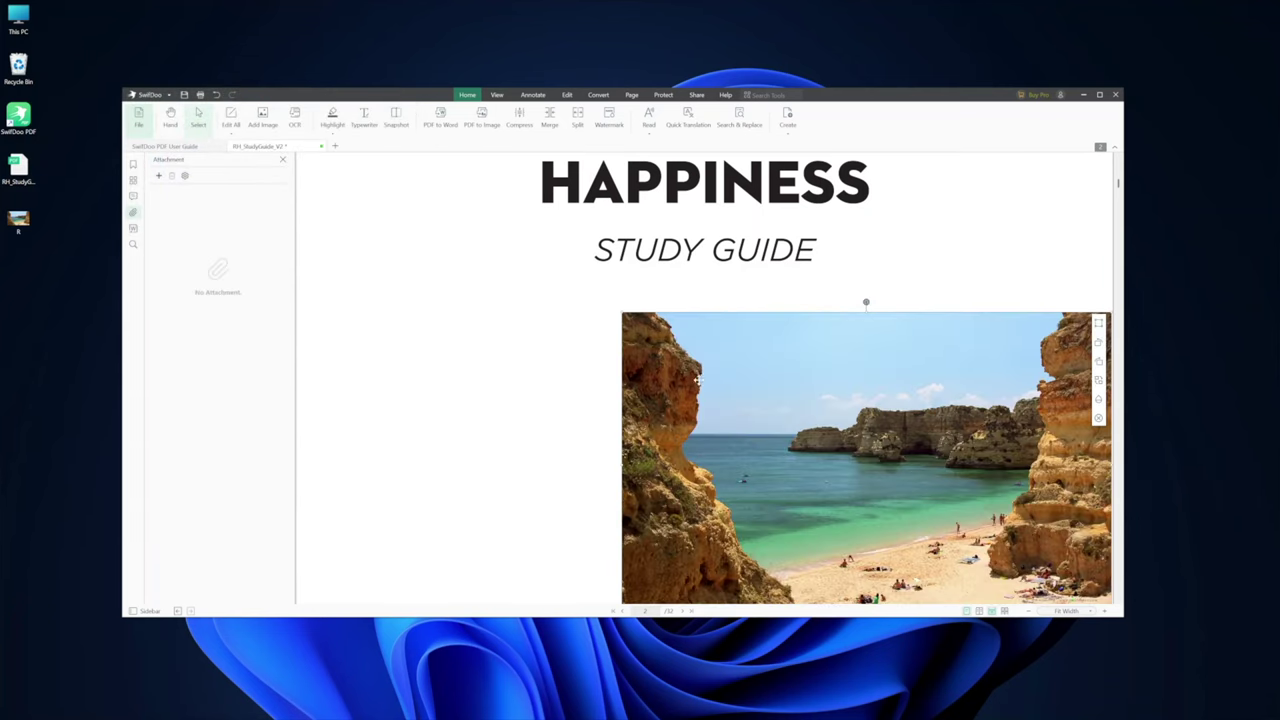
pyautogui.moveTo(735, 397); pyautogui.dragTo(547, 369)
pyautogui.moveTo(702, 361); pyautogui.dragTo(718, 357)
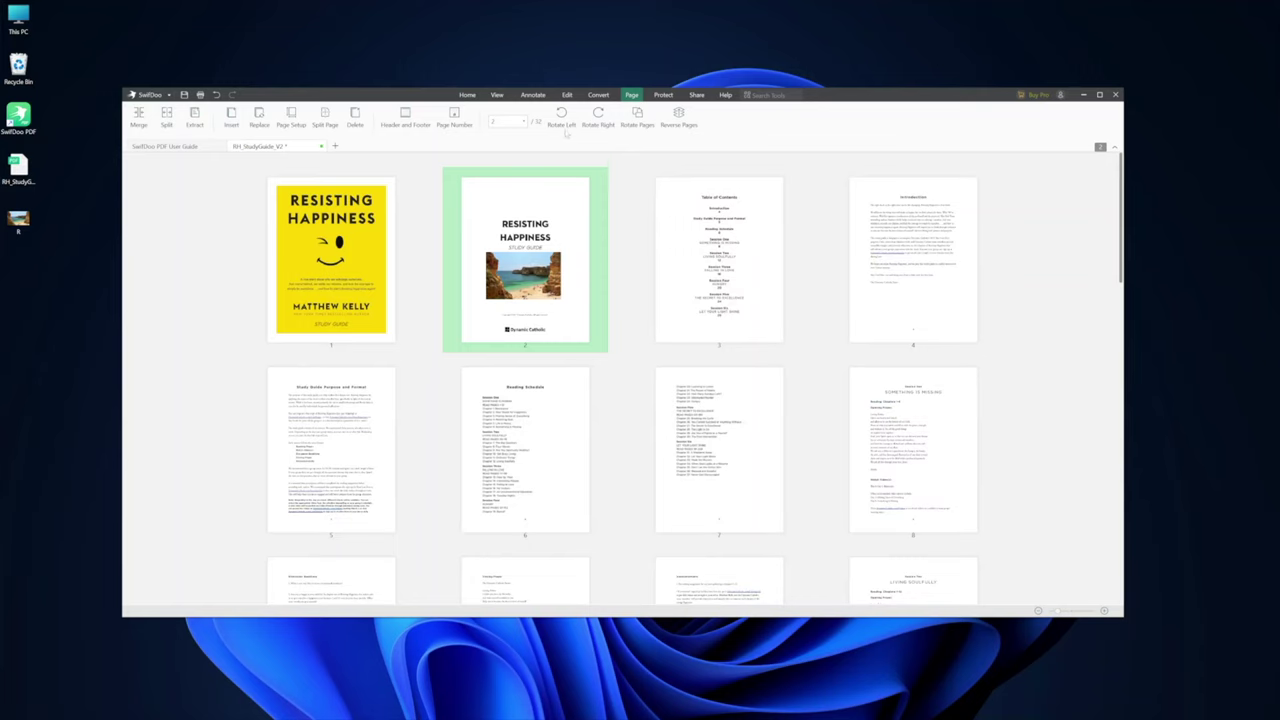
# Rotate page 2 left through a full turn in 90° steps and open the page for reading
pyautogui.click(562, 117)
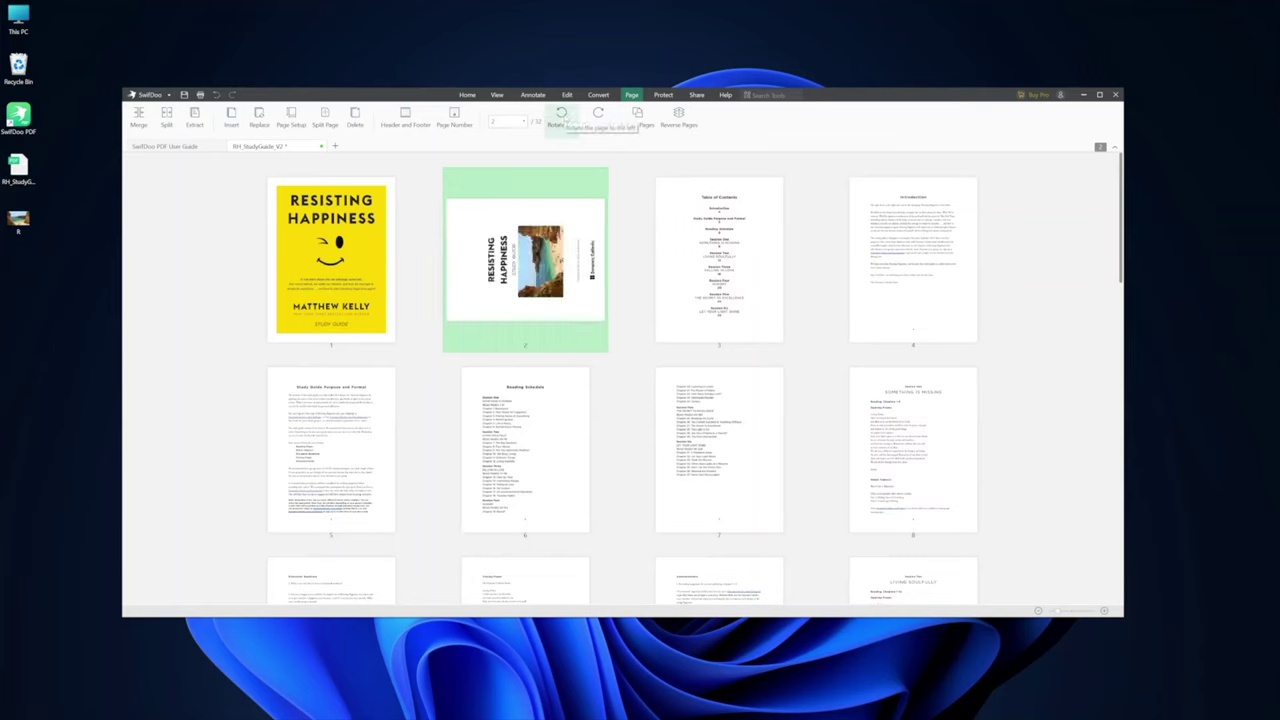
pyautogui.click(562, 116)
pyautogui.click(562, 116)
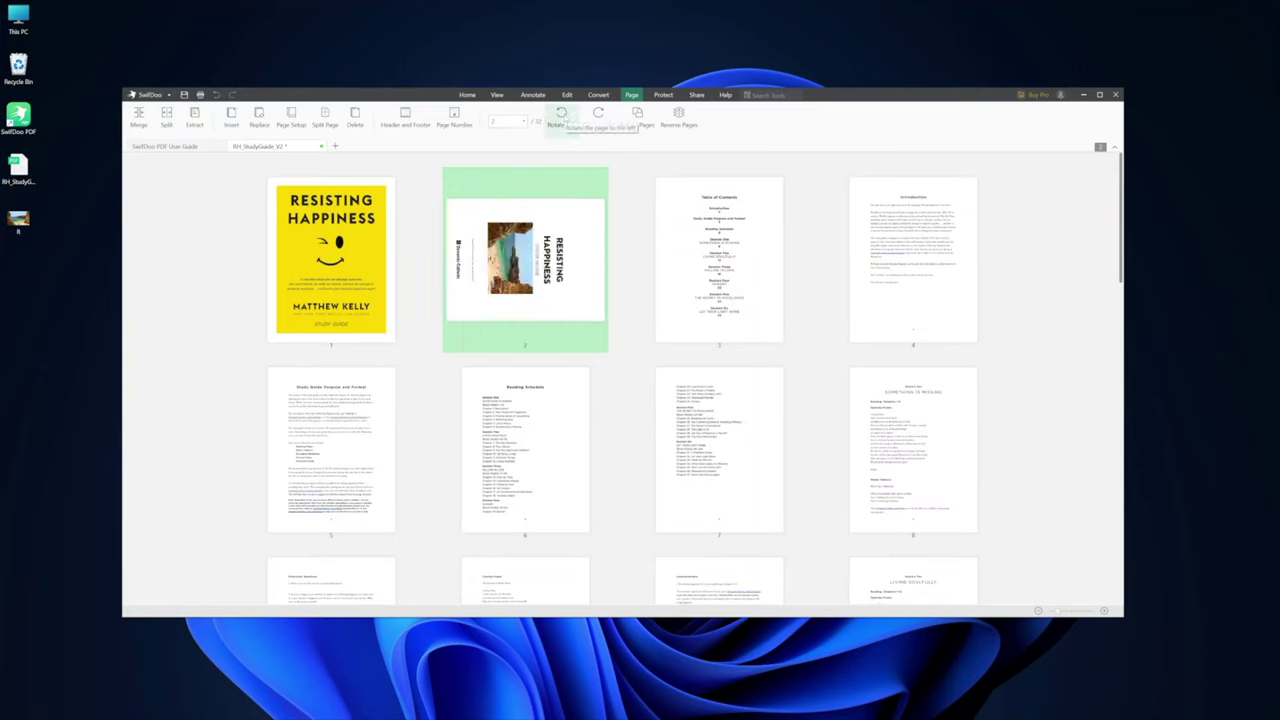
pyautogui.click(562, 116)
pyautogui.doubleClick(600, 225)
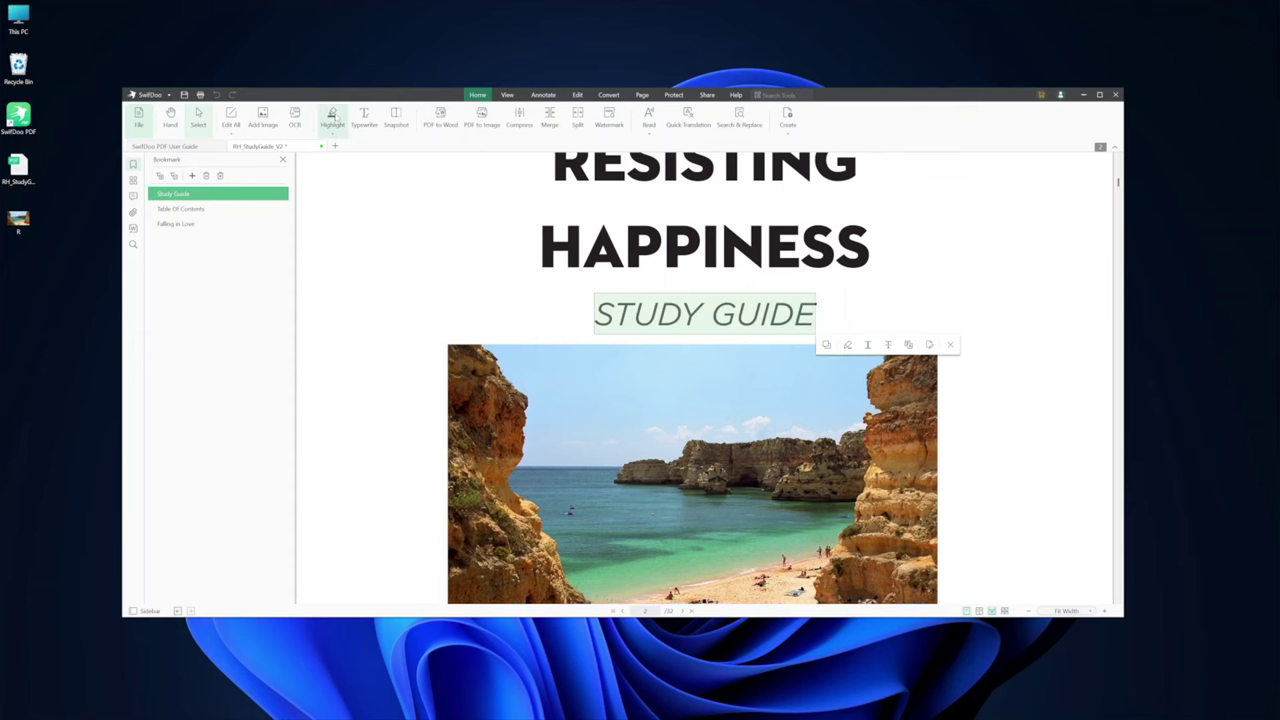
# Highlight the STUDY GUIDE subtitle on page 2
pyautogui.click(332, 117)
pyautogui.click(543, 94)
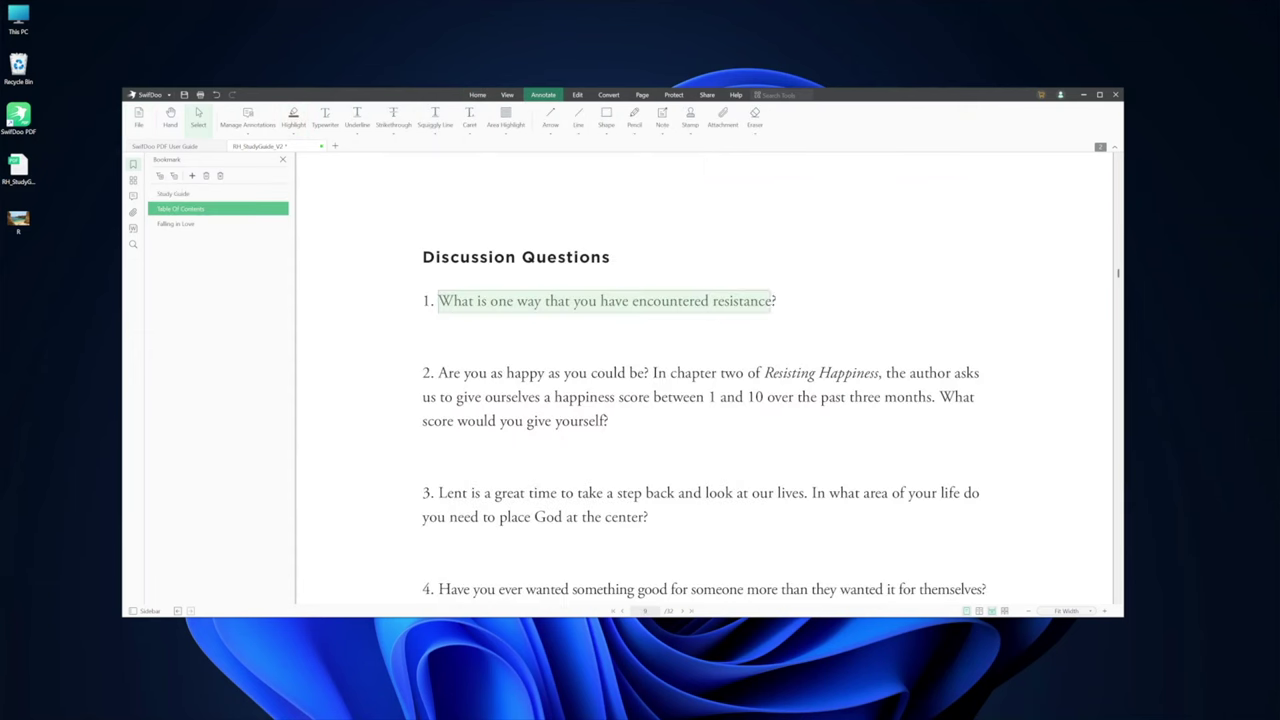
# In question 2, underline "Are you as happy as you could be?" and "score would you give yourself?", and highlight "In chapter two of Resisting Happiness" in blue
pyautogui.moveTo(438, 372); pyautogui.dragTo(882, 373)
pyautogui.click(294, 118)
pyautogui.moveTo(423, 421); pyautogui.dragTo(612, 422)
# Strike through "back and look at our lives" and, in red, "Lent is a great time" in question 3
pyautogui.click(393, 117)
pyautogui.moveTo(645, 493); pyautogui.dragTo(804, 493)
pyautogui.click(393, 131)
pyautogui.click(385, 149)
pyautogui.moveTo(438, 493); pyautogui.dragTo(557, 494)
# Cover the Discussion Questions heading and question 1 with a yellow area highlight
pyautogui.click(505, 131)
pyautogui.click(530, 200)
pyautogui.moveTo(418, 246); pyautogui.dragTo(791, 334)
# Draw a red arrow pointing to the end of question 1 and a red horizontal line between questions 1 and 2
pyautogui.moveTo(941, 188); pyautogui.dragTo(780, 281)
pyautogui.click(550, 131)
pyautogui.press('Escape')
pyautogui.click(578, 118)
pyautogui.moveTo(408, 342); pyautogui.dragTo(980, 342)
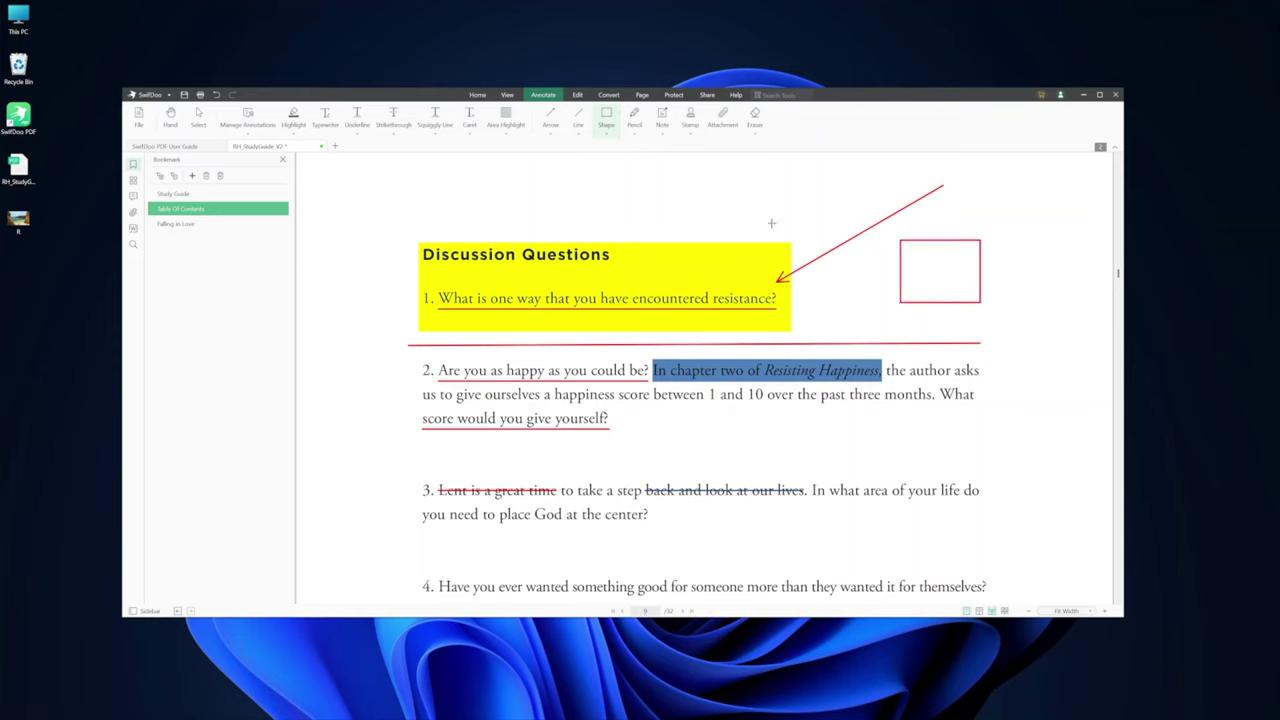
# Draw a red ellipse inside the rectangle beside question 1
pyautogui.click(606, 118)
pyautogui.click(620, 175)
pyautogui.moveTo(906, 246); pyautogui.dragTo(974, 298)
# Draw a red freehand pencil scribble above the Discussion Questions heading, undoing the first stroke
pyautogui.click(634, 118)
pyautogui.moveTo(427, 198)
pyautogui.mouseDown()
pyautogui.moveTo(400, 240)
pyautogui.moveTo(686, 250)
pyautogui.mouseUp()
pyautogui.hotkey('ctrl', 'z')
pyautogui.moveTo(640, 185)
pyautogui.mouseDown()
pyautogui.moveTo(700, 200)
pyautogui.moveTo(825, 185)
pyautogui.mouseUp()
# Place an empty note annotation between questions 2 and 3
pyautogui.click(662, 118)
pyautogui.click(718, 447)
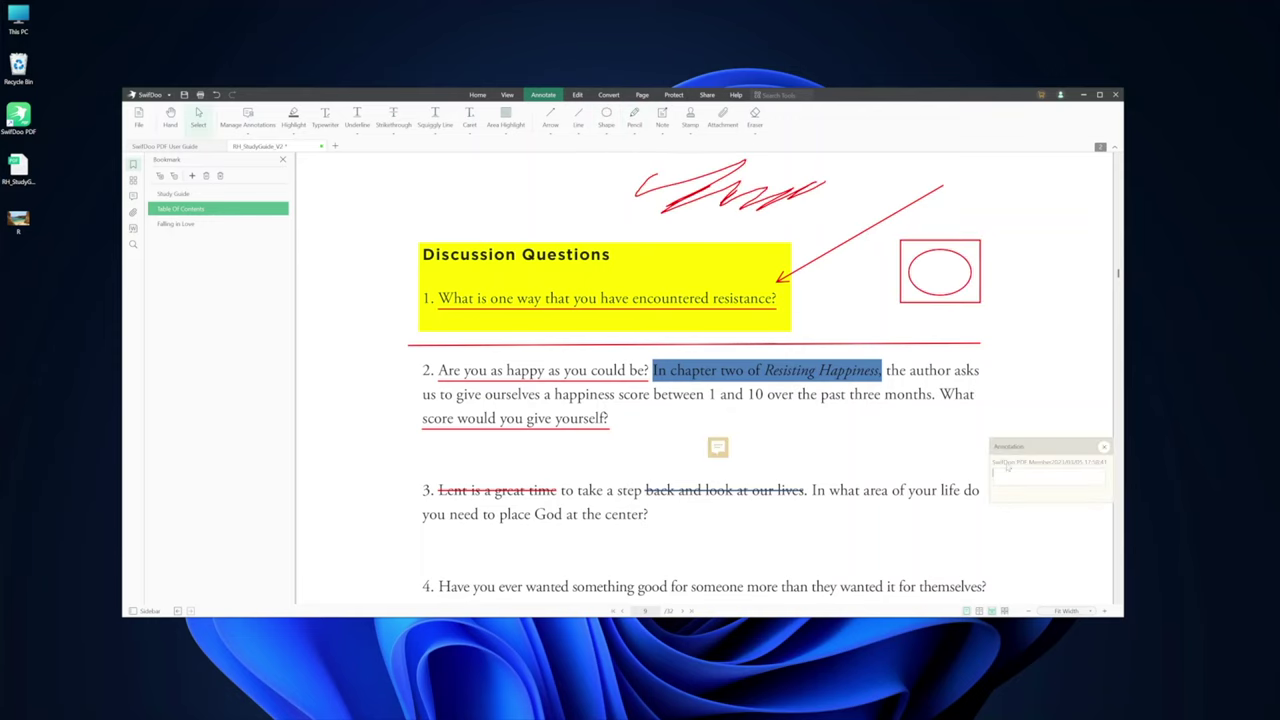
pyautogui.scroll(-1, 993, 425)
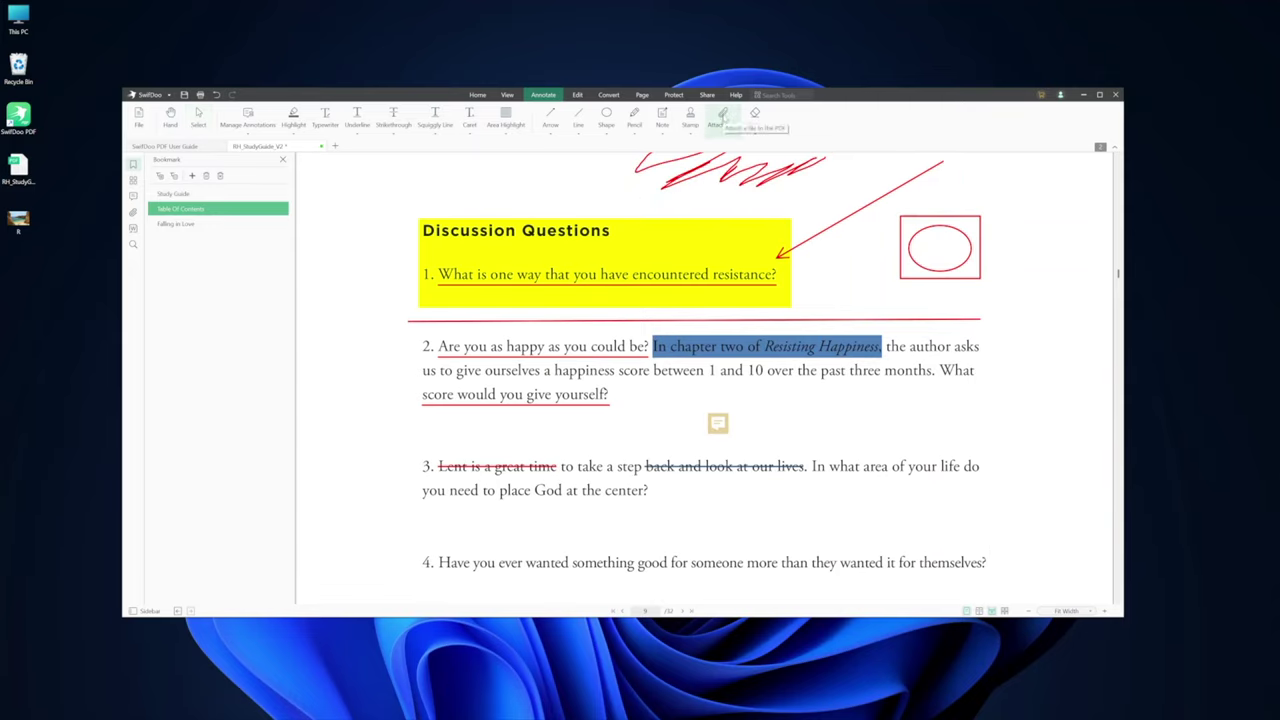
# Show the attachments list and place a standard APPROVED stamp in the space between questions 3 and 4
pyautogui.click(133, 212)
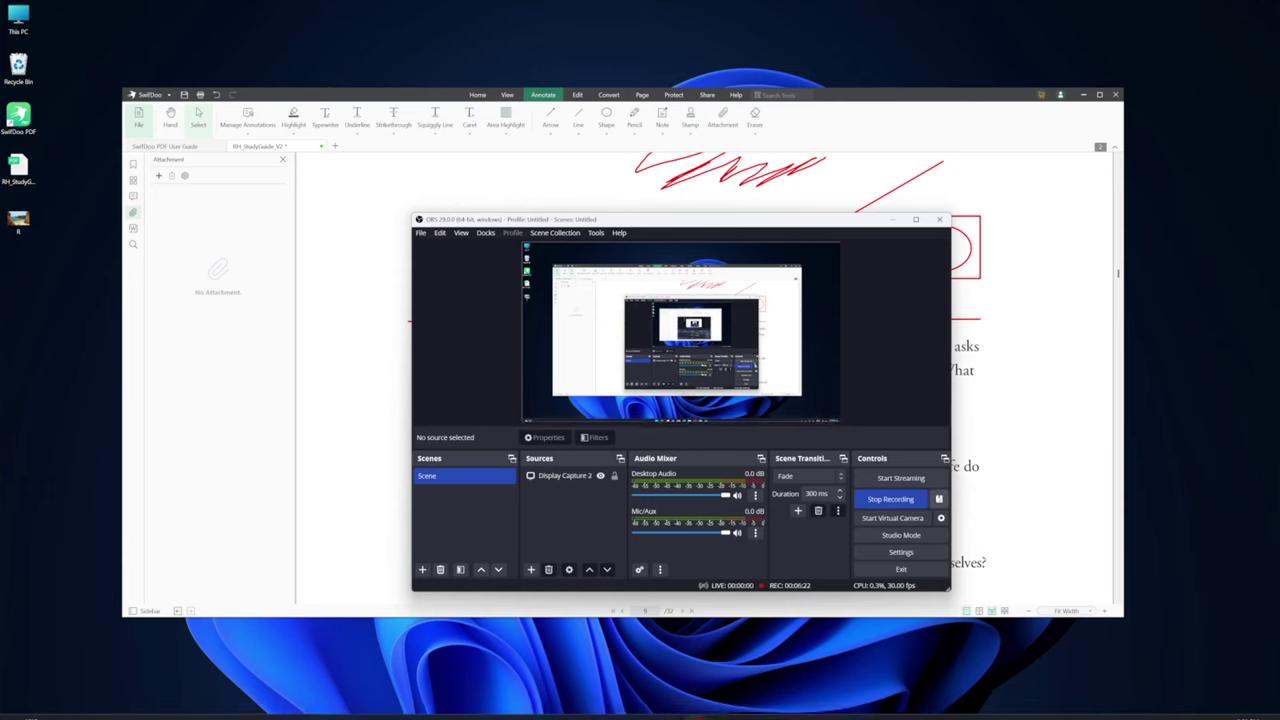
pyautogui.click(691, 116)
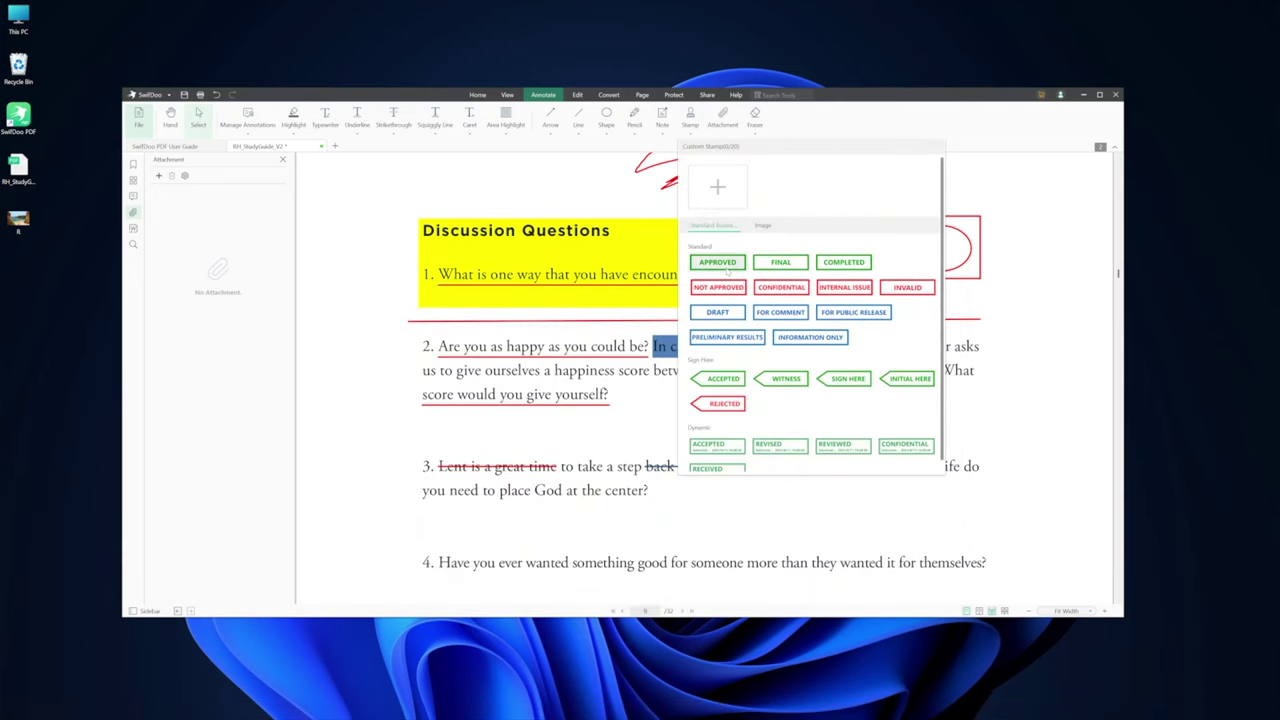
pyautogui.click(727, 269)
pyautogui.click(866, 516)
pyautogui.click(691, 120)
pyautogui.click(717, 186)
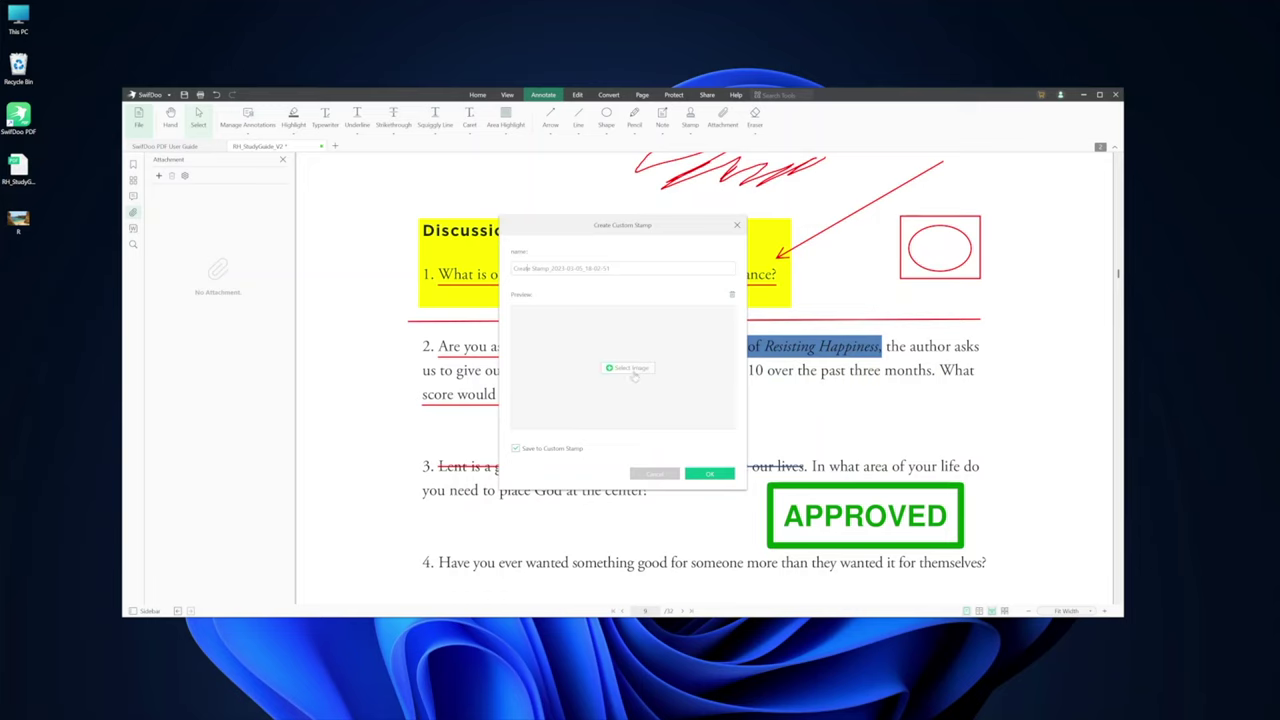
pyautogui.press('Escape')
# Place a dynamic REVISED stamp just above the Discussion Questions heading
pyautogui.click(690, 116)
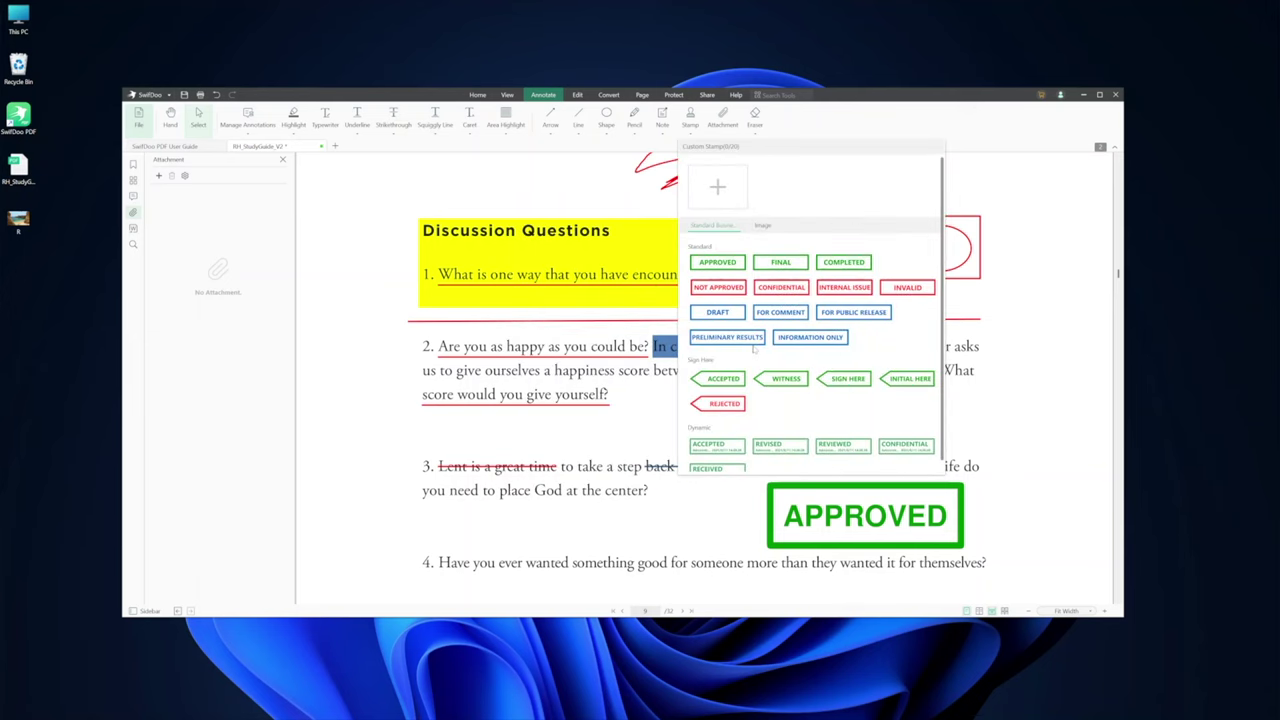
pyautogui.click(771, 432)
pyautogui.click(469, 197)
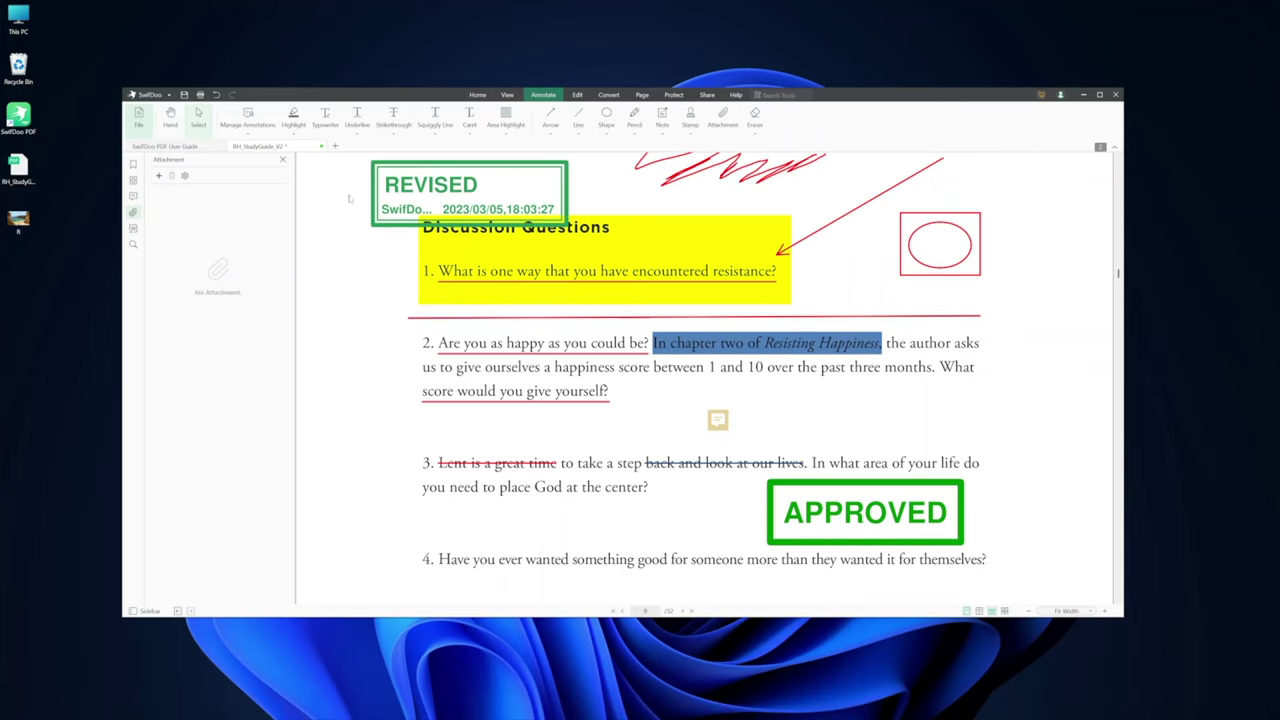
# Place a second dynamic REVISED stamp beside question 5 and open its annotation note for editing
pyautogui.click(690, 117)
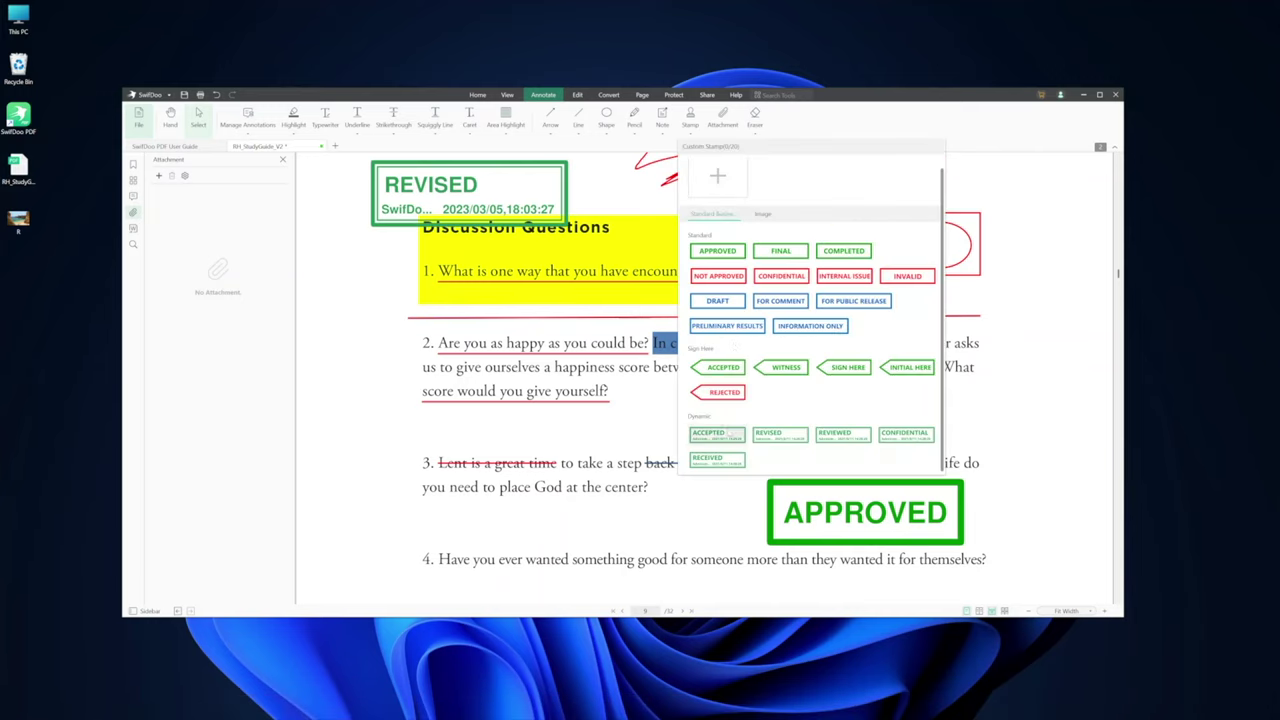
pyautogui.click(778, 437)
pyautogui.scroll(-3, 780, 440)
pyautogui.click(800, 420)
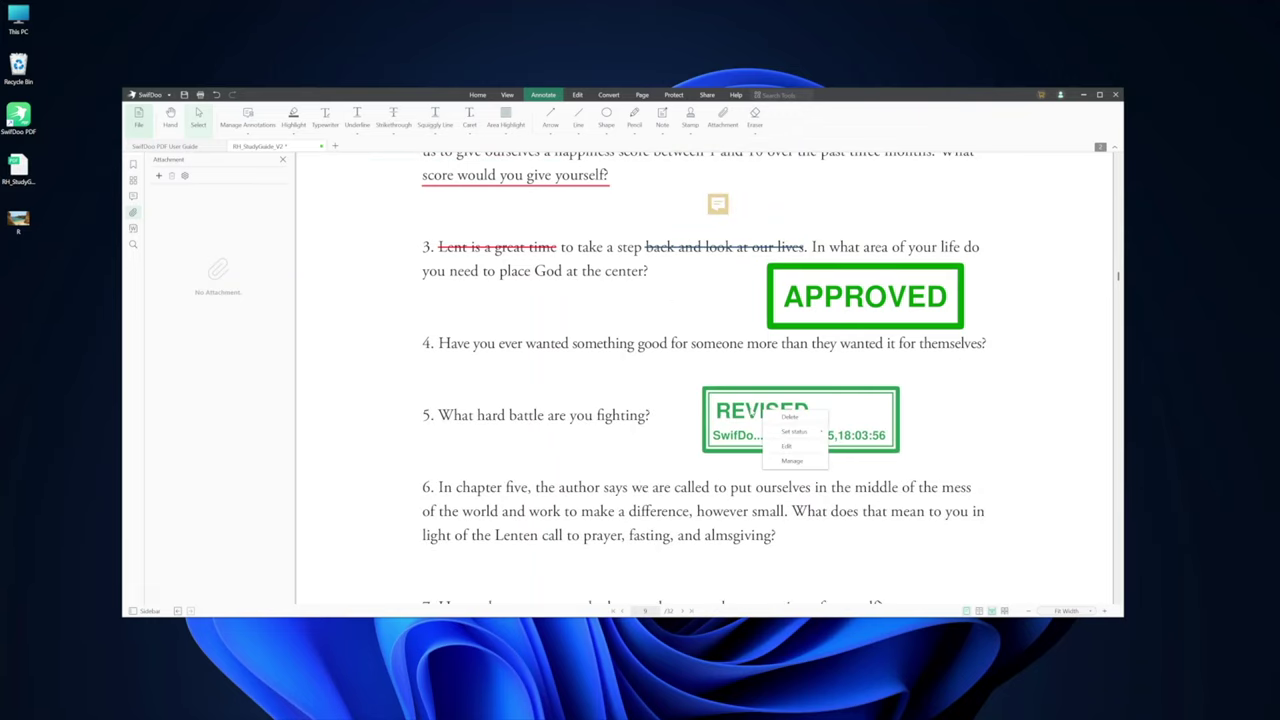
pyautogui.doubleClick(788, 446)
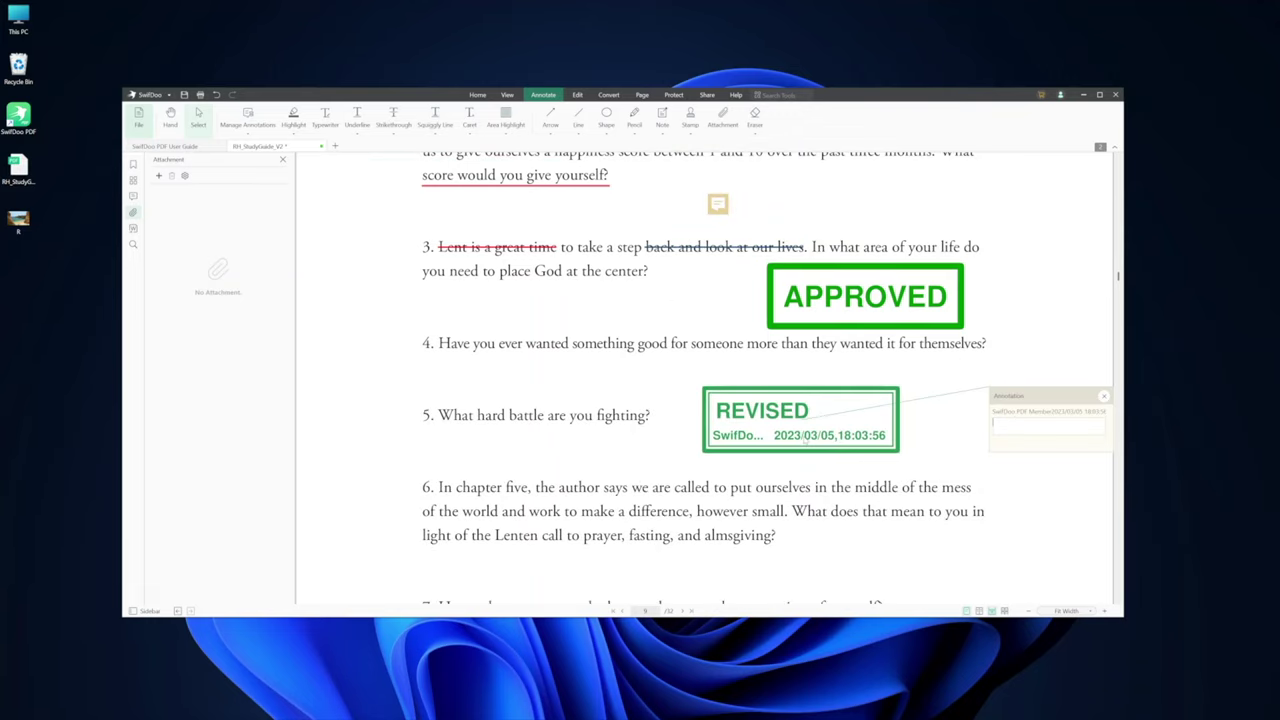
pyautogui.scroll(-3, 700, 400)
pyautogui.scroll(7, 700, 400)
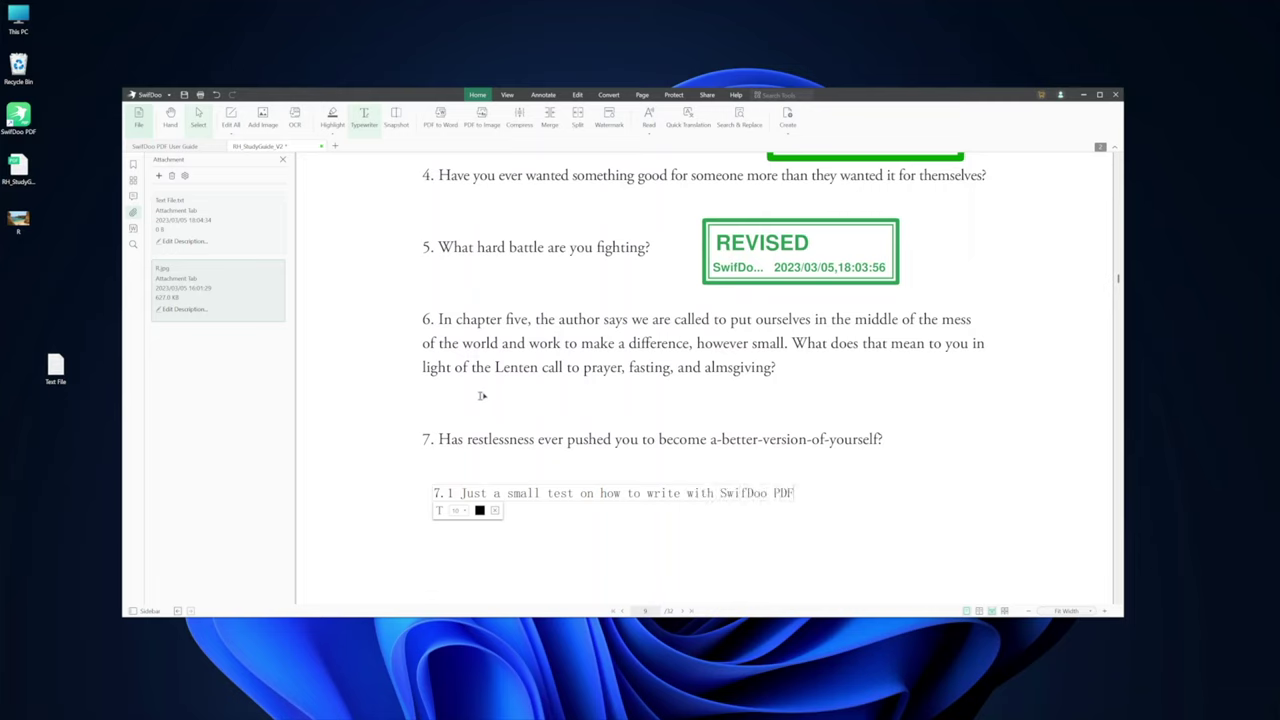
# In edit mode, insert the text "7.1 This is the way to insert text with the option for fonts and diferent sizes etc..." below question 7
pyautogui.click(440, 492)
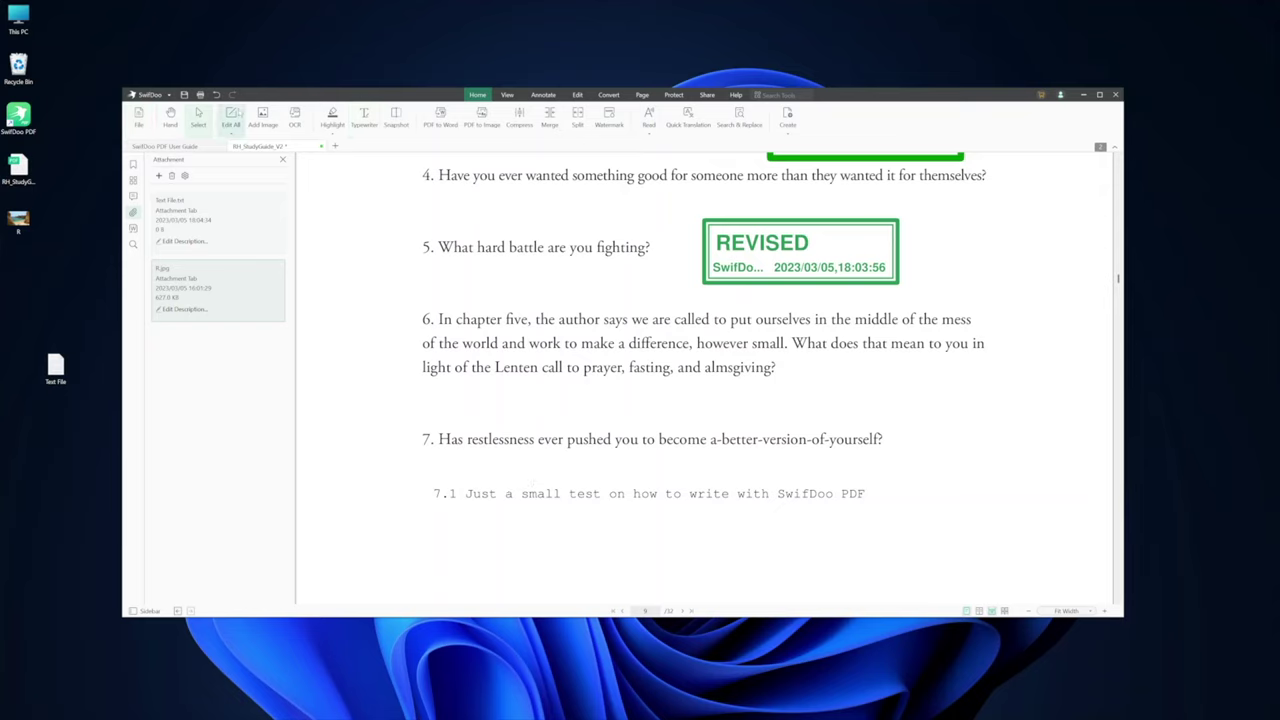
pyautogui.click(230, 118)
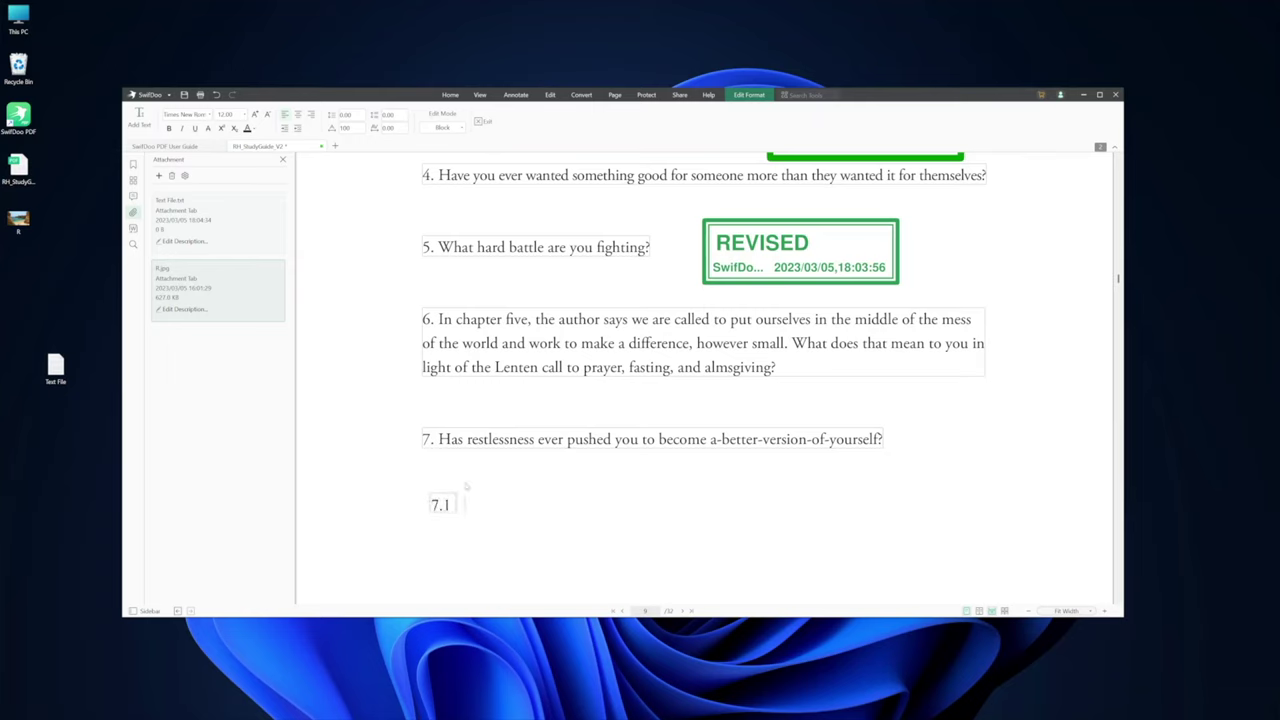
pyautogui.write('way to insert text with the option for fonts and diferent sizes etc...')
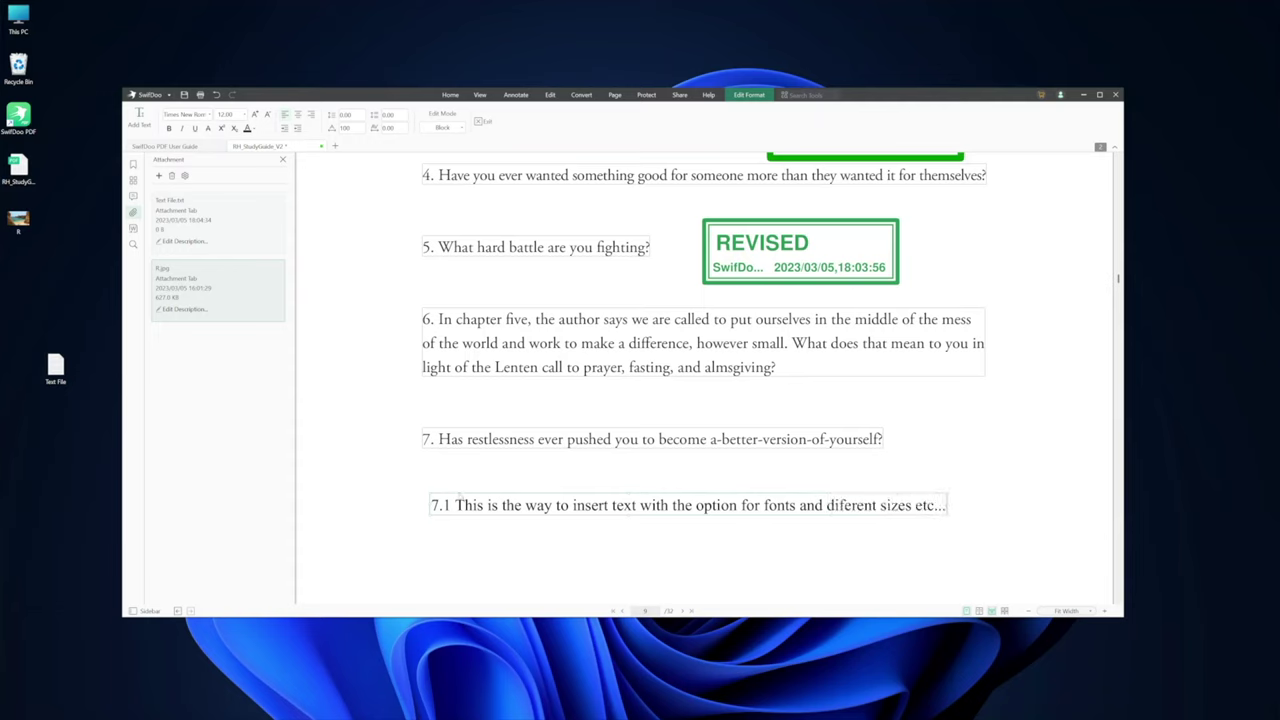
pyautogui.moveTo(457, 497); pyautogui.dragTo(616, 499)
pyautogui.click(427, 497)
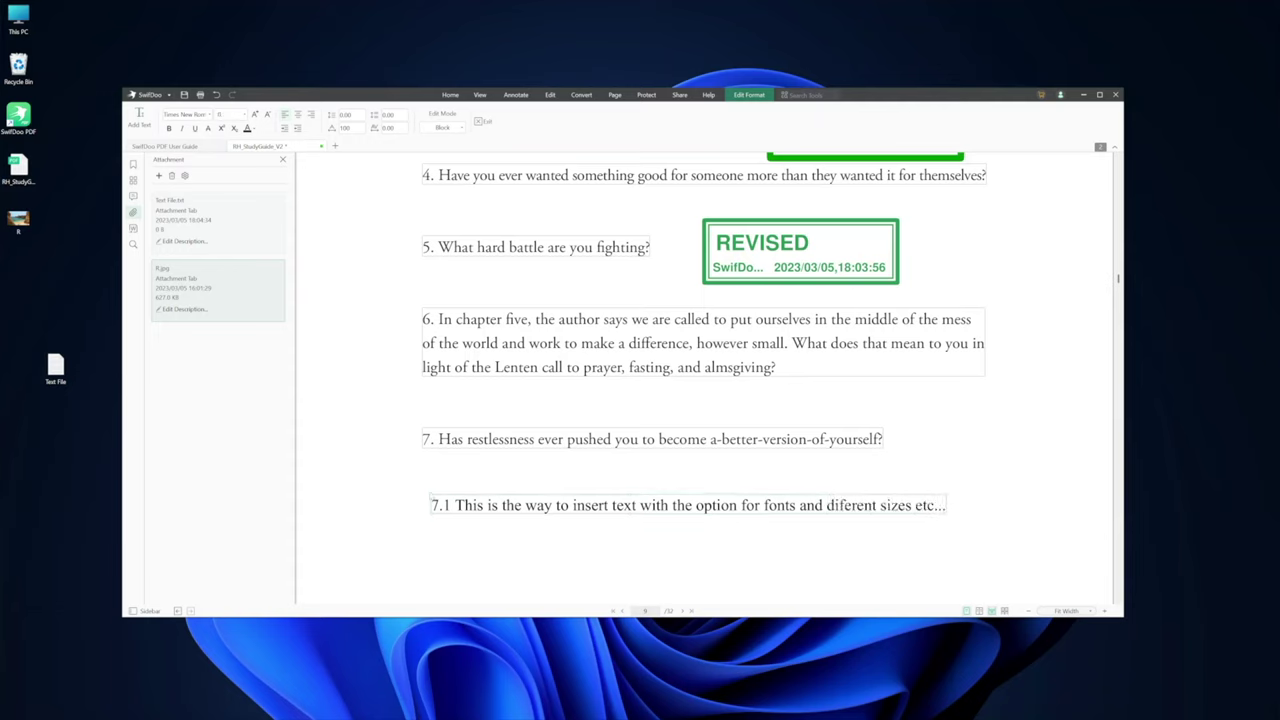
# Delete the two consecutive pages starting at page 11 of the study guide, leaving the file selection dialog without choosing a file
pyautogui.click(614, 94)
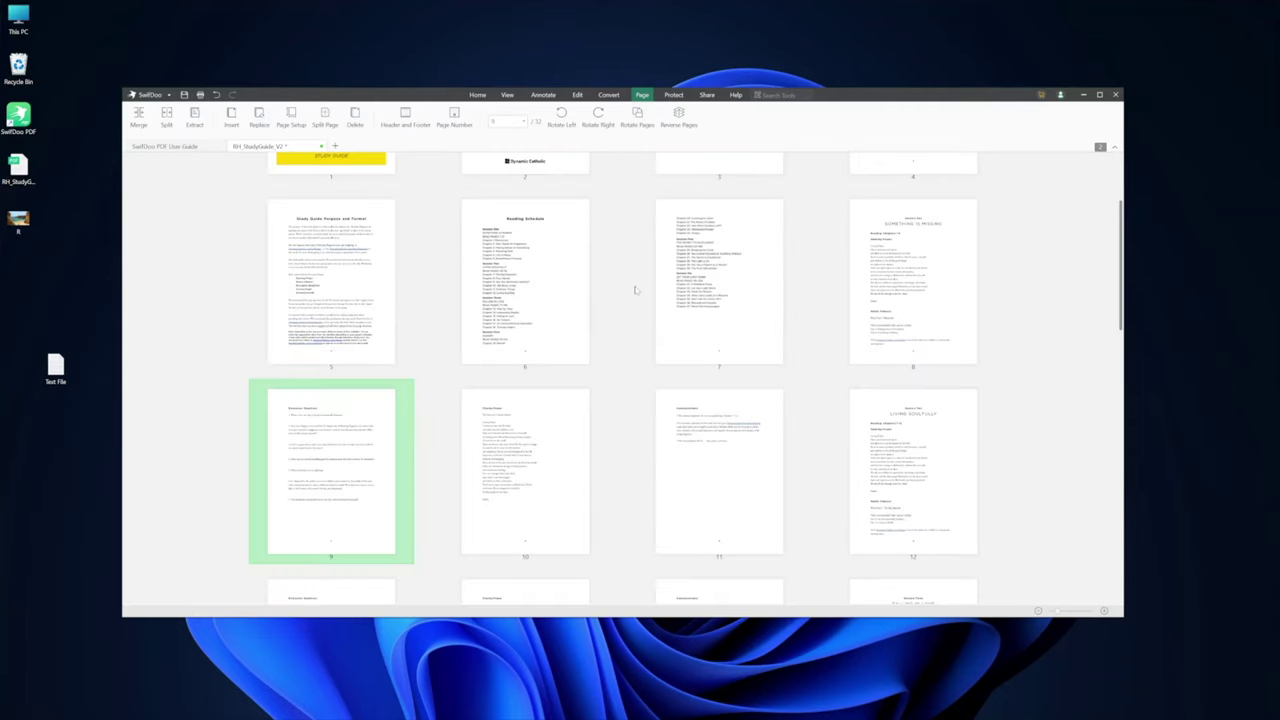
pyautogui.click(740, 450)
pyautogui.click(801, 438)
pyautogui.click(636, 382)
pyautogui.click(636, 381)
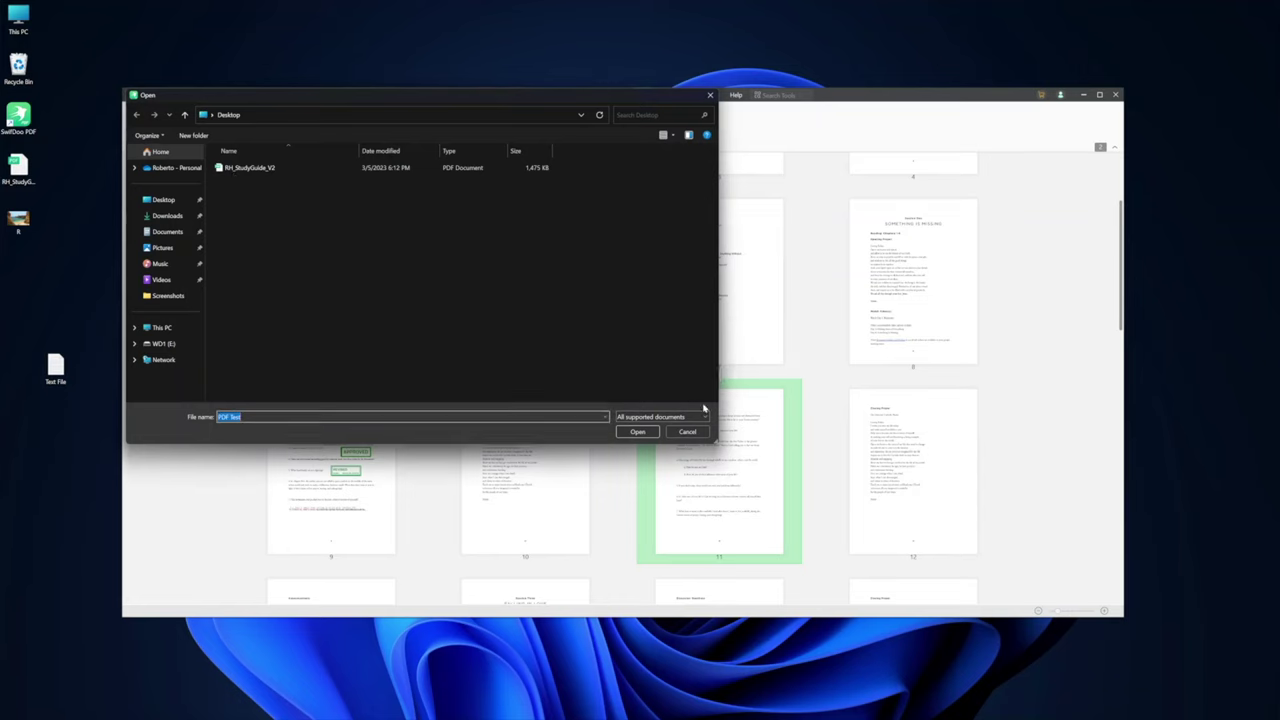
pyautogui.click(687, 432)
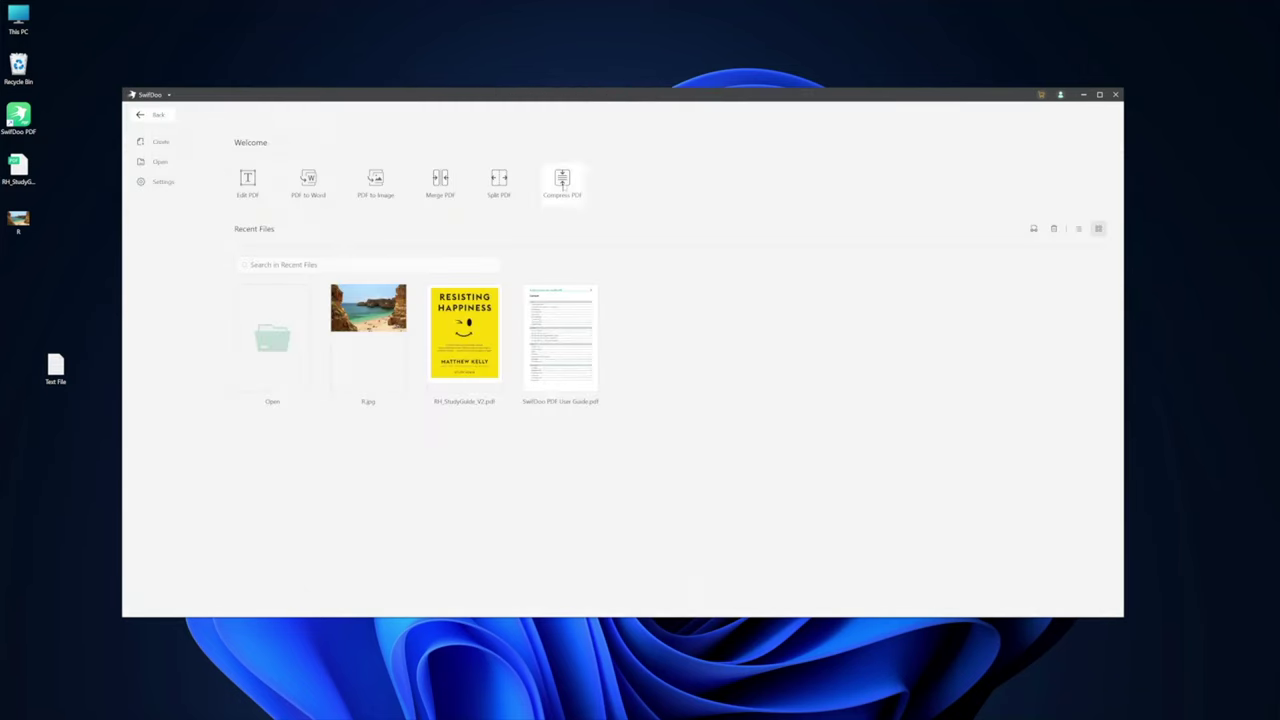
# Create a new blank PDF and write JUST A TEST on its page
pyautogui.click(158, 141)
pyautogui.click(443, 364)
pyautogui.click(705, 456)
pyautogui.write('Just a Test')
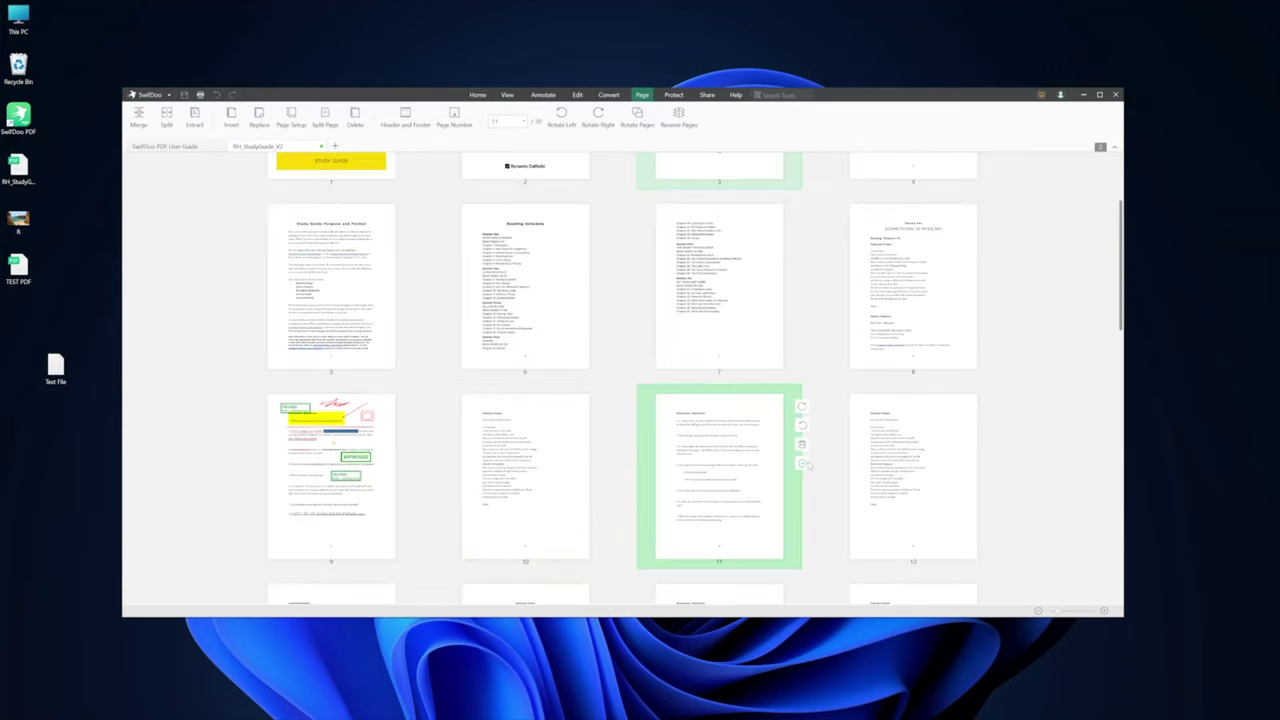
# Insert all pages of TEST PDF from the Desktop after page 11 of the study guide
pyautogui.click(802, 465)
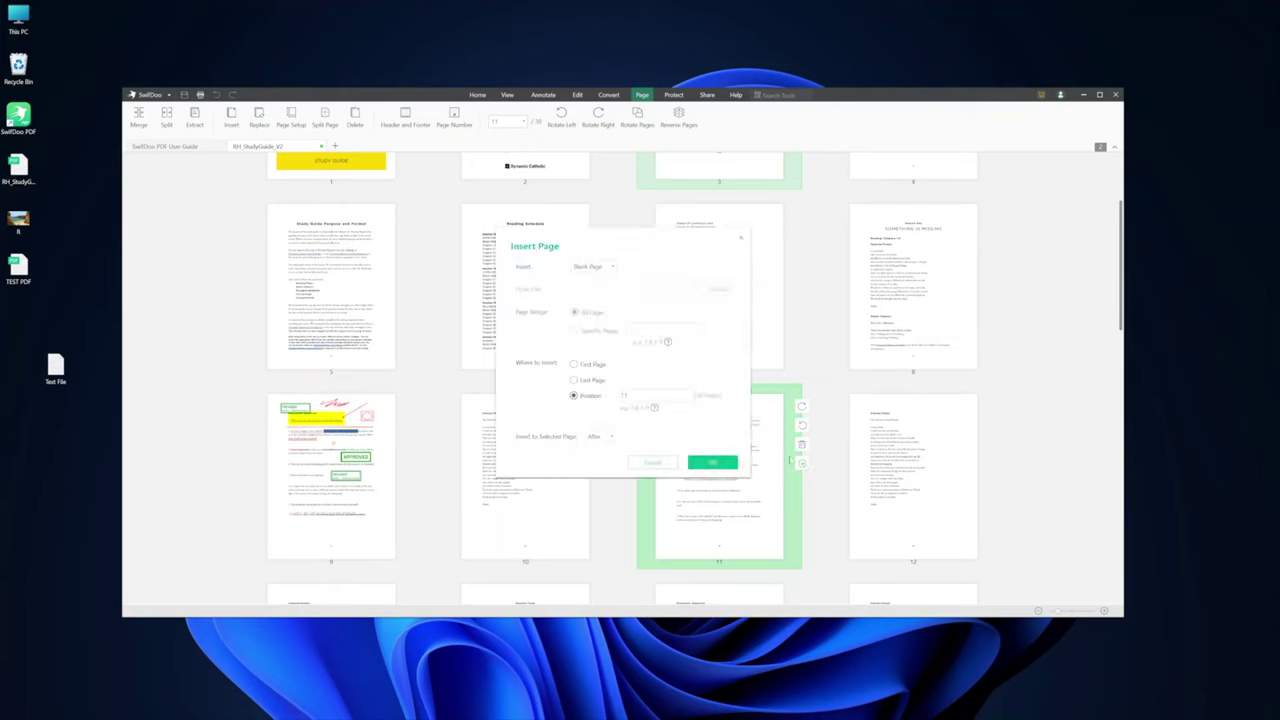
pyautogui.click(615, 267)
pyautogui.click(598, 291)
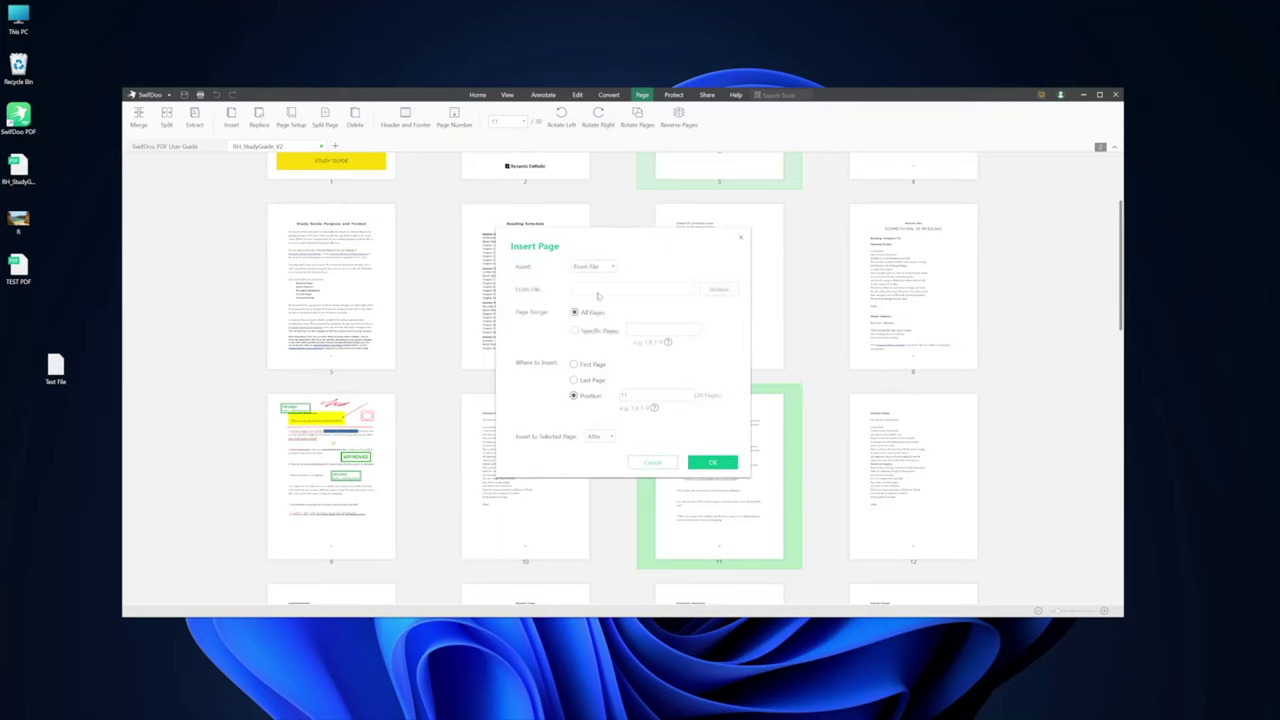
pyautogui.click(713, 289)
pyautogui.scroll(-3, 620, 330)
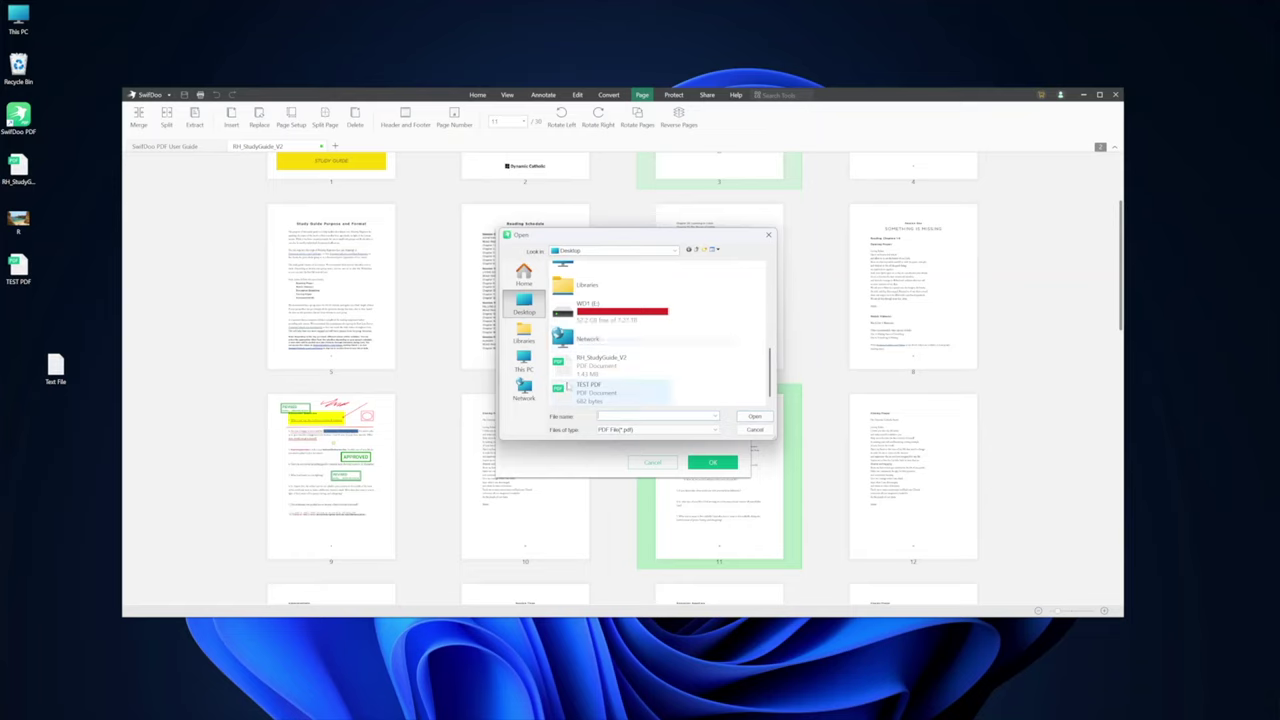
pyautogui.click(600, 390)
pyautogui.click(752, 416)
pyautogui.click(704, 462)
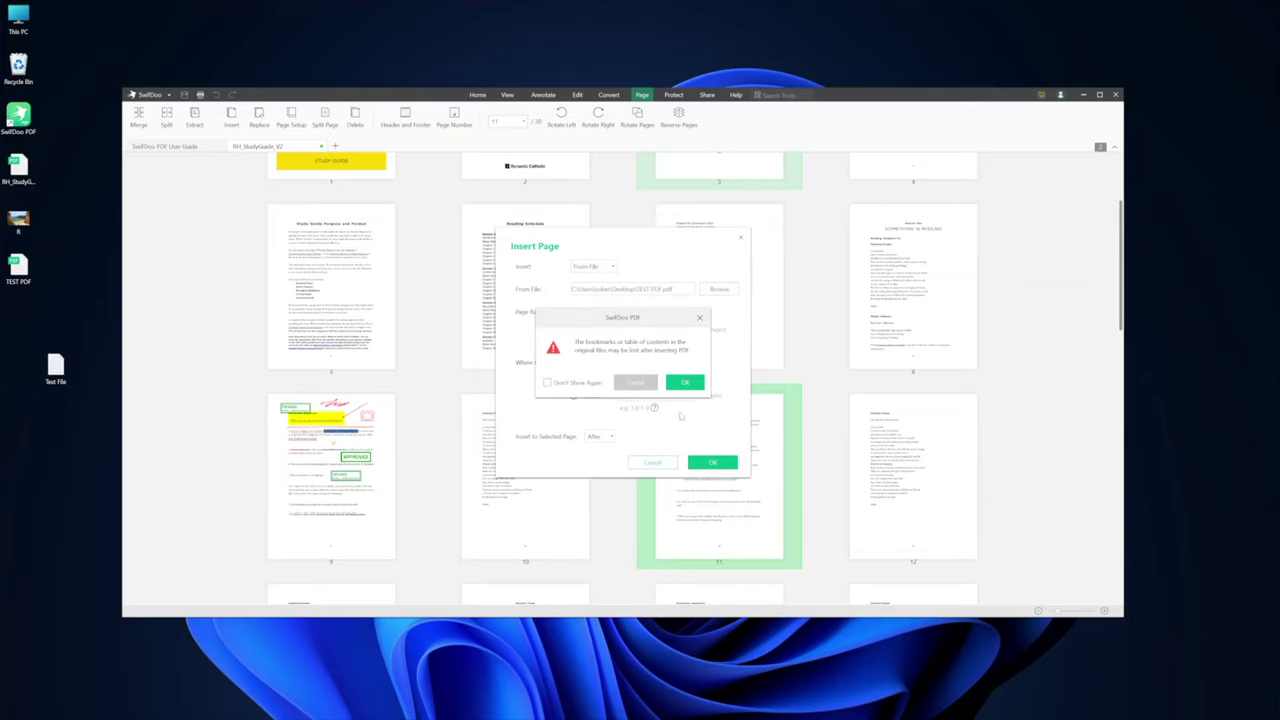
pyautogui.click(685, 384)
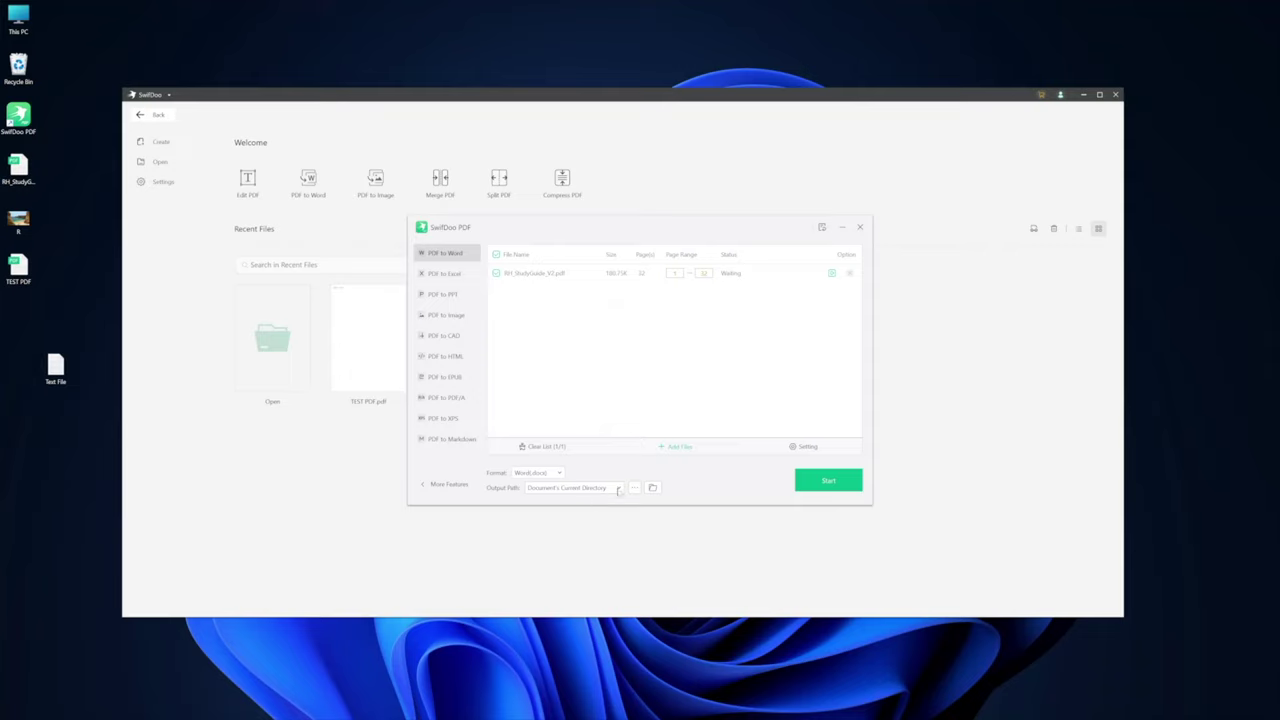
# Convert RH_StudyGuide_V2.pdf to Word (.docx), choosing a custom output folder for the result
pyautogui.click(634, 487)
pyautogui.click(703, 525)
pyautogui.click(829, 482)
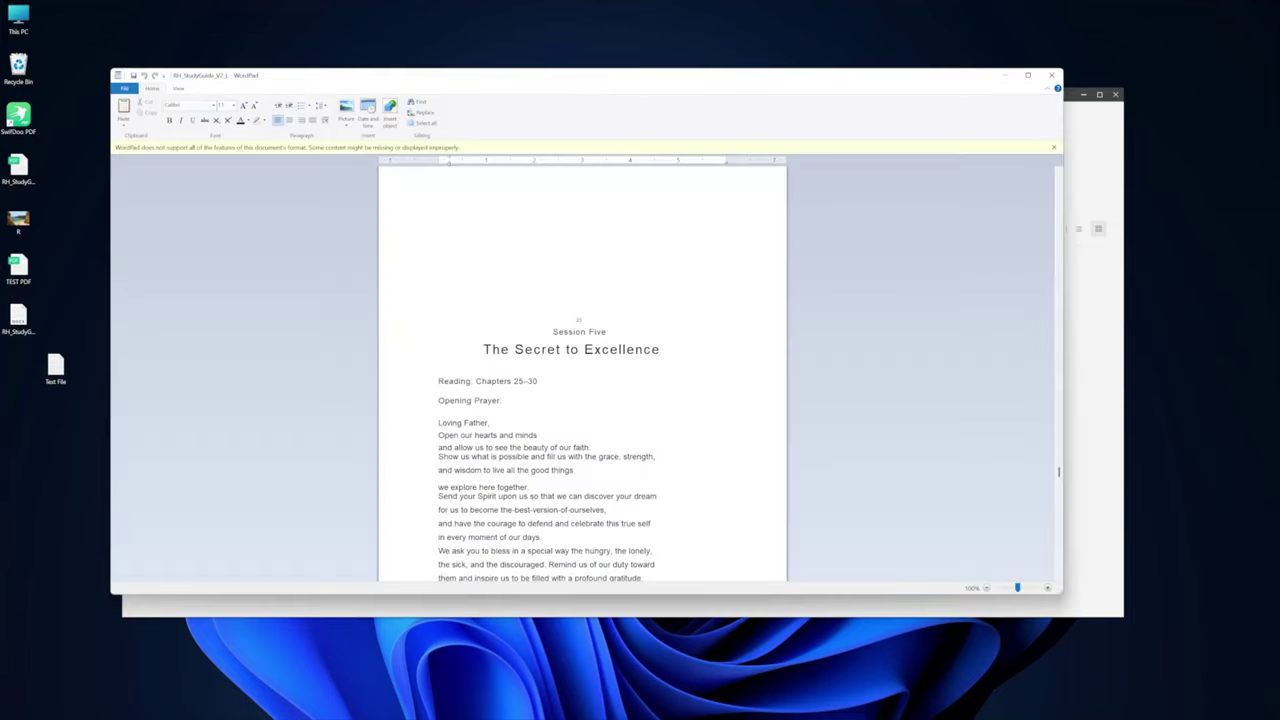
# Review the converted document in WordPad and select the closing prayer from "Show me how to best get involved" to "Amen."
pyautogui.scroll(-10, 580, 375)
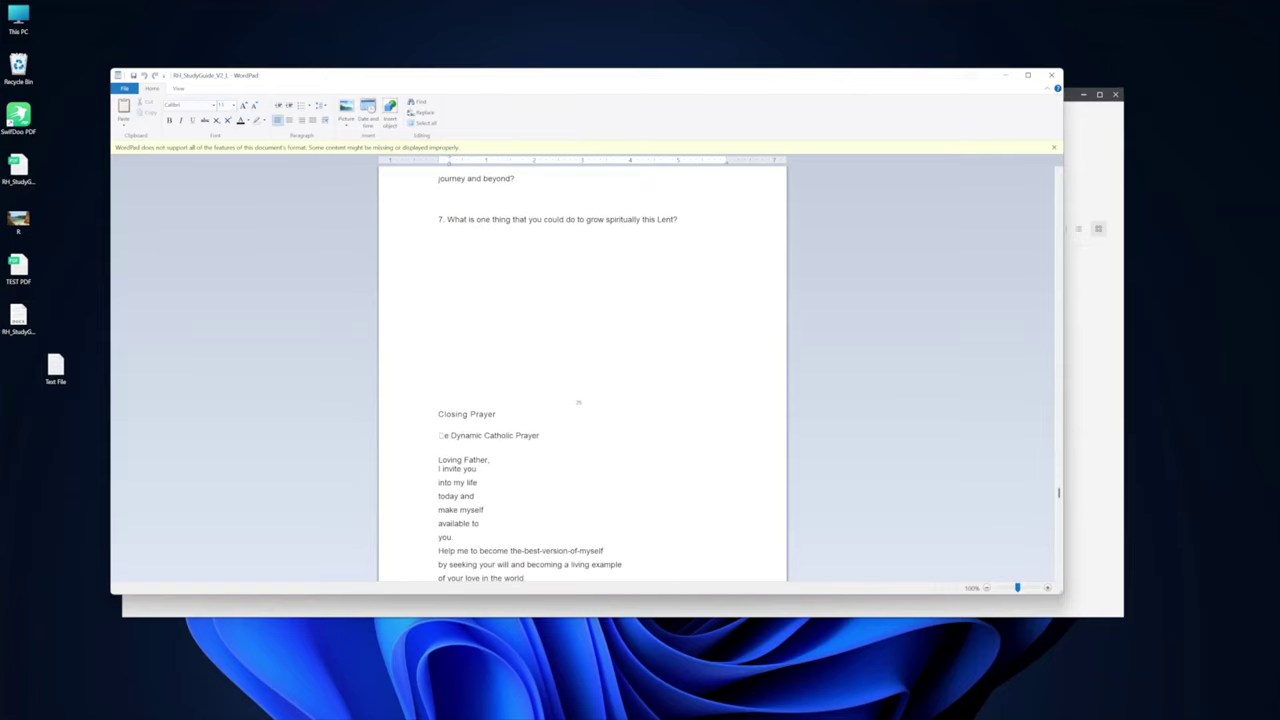
pyautogui.scroll(-10, 580, 375)
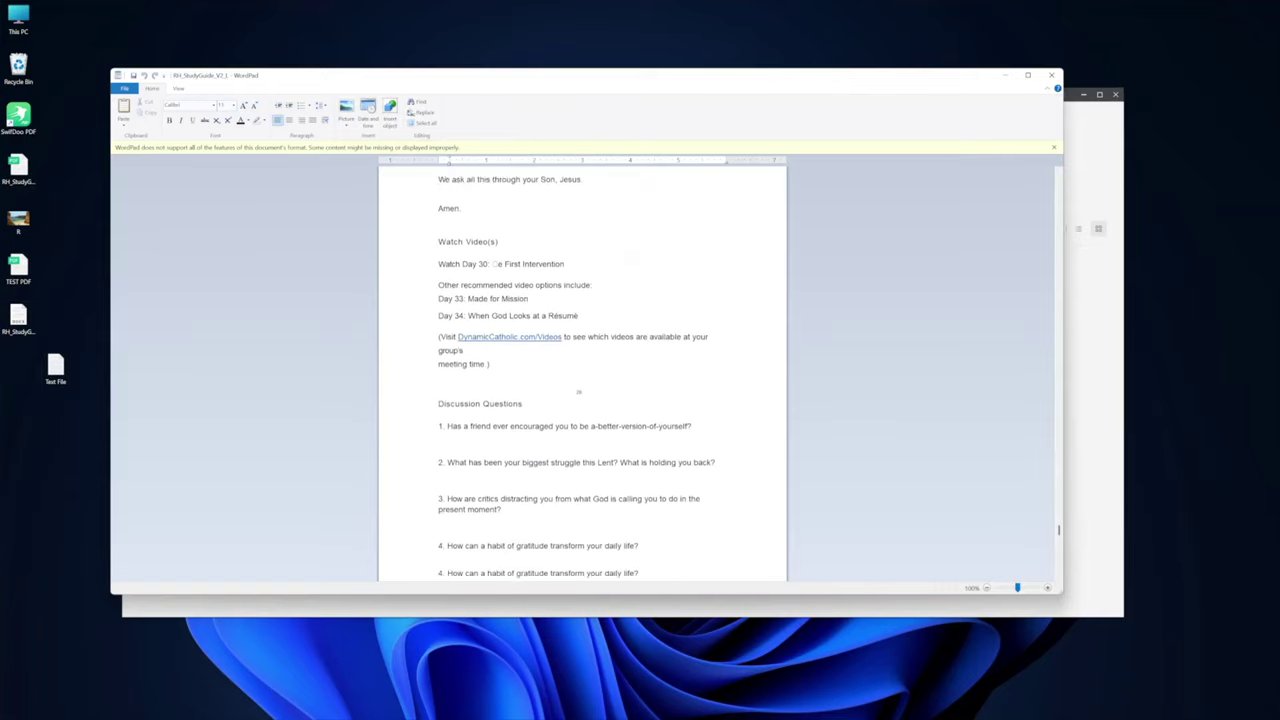
pyautogui.scroll(-10, 580, 375)
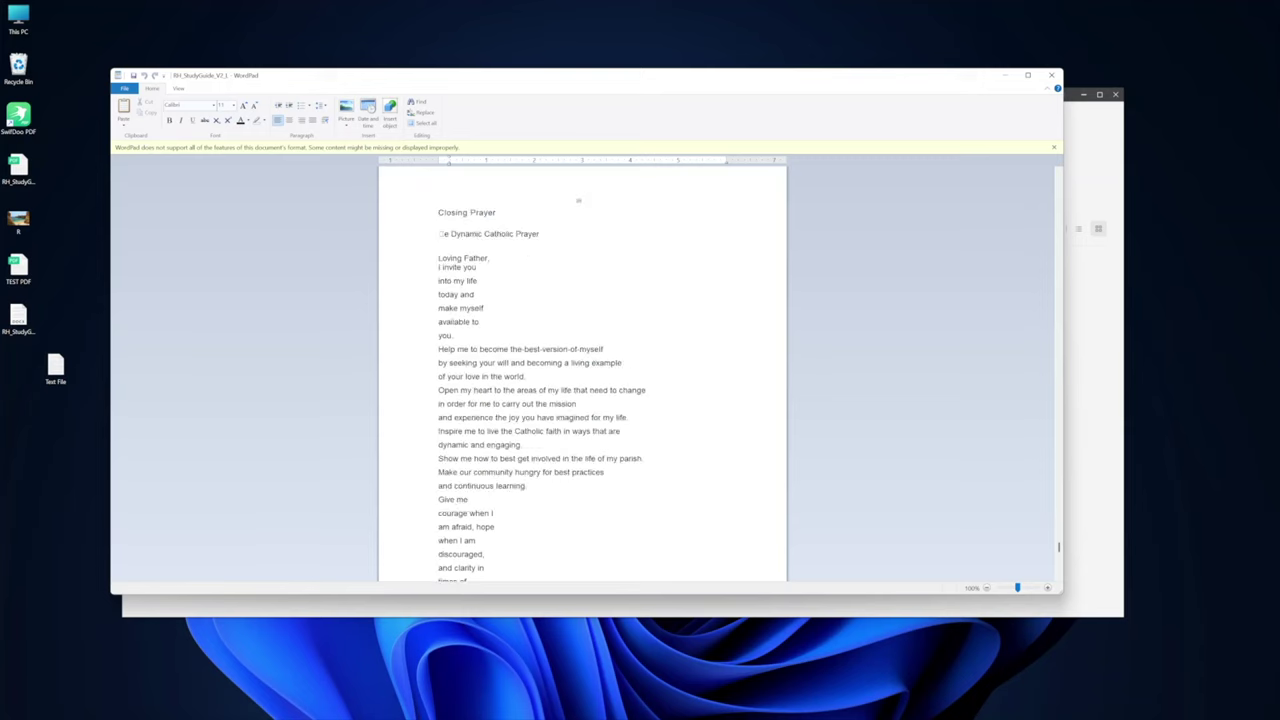
pyautogui.scroll(-5, 582, 375)
pyautogui.scroll(-2, 578, 523)
pyautogui.hotkey('ctrl', 'shift', 'Right')
pyautogui.hotkey('ctrl', 'shift', 'Right')
pyautogui.hotkey('ctrl', 'shift', 'Right')
pyautogui.hotkey('ctrl', 'shift', 'Right')
pyautogui.hotkey('ctrl', 'shift', 'Right')
pyautogui.hotkey('ctrl', 'shift', 'Right')
pyautogui.hotkey('ctrl', 'shift', 'Right')
pyautogui.hotkey('ctrl', 'shift', 'Right')
pyautogui.hotkey('ctrl', 'shift', 'Right')
pyautogui.hotkey('ctrl', 'shift', 'Right')
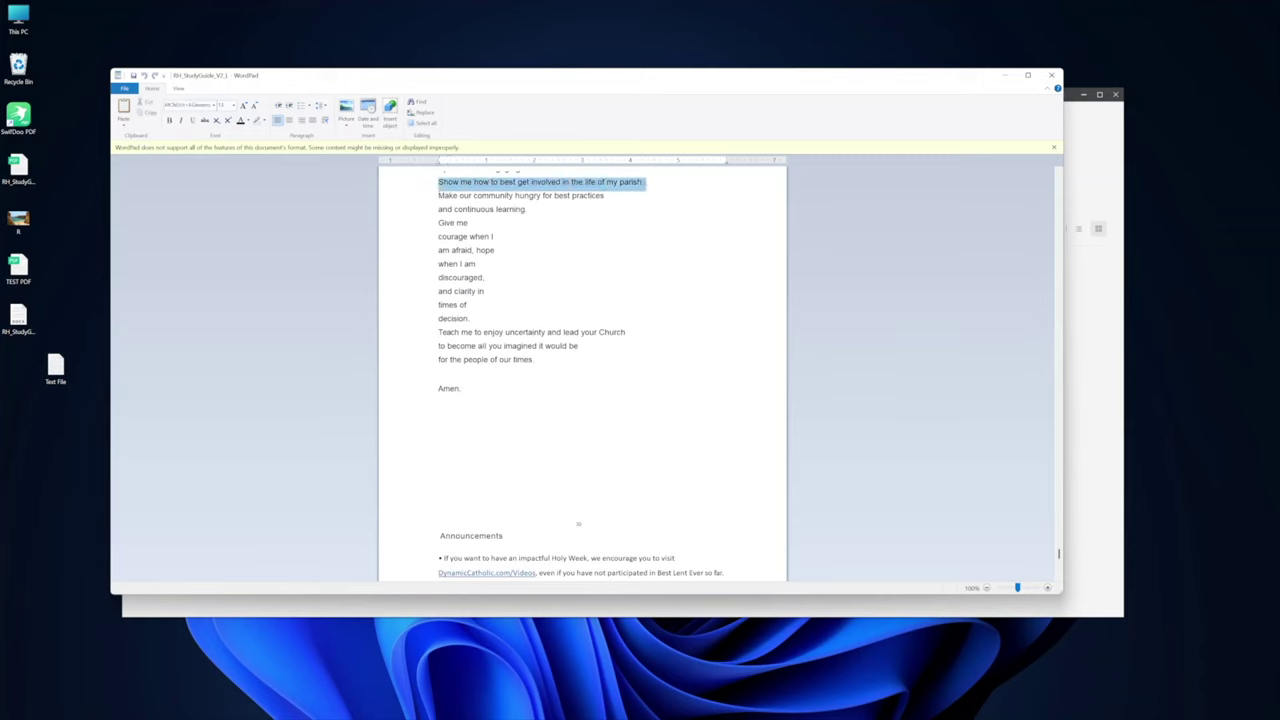
pyautogui.hotkey('shift', 'Down')
pyautogui.hotkey('shift', 'Down')
pyautogui.hotkey('shift', 'Down')
pyautogui.hotkey('shift', 'Down')
pyautogui.hotkey('shift', 'Down')
pyautogui.hotkey('shift', 'Down')
pyautogui.hotkey('shift', 'Down')
pyautogui.hotkey('shift', 'Down')
pyautogui.hotkey('shift', 'Down')
pyautogui.hotkey('shift', 'Down')
pyautogui.hotkey('shift', 'Down')
pyautogui.hotkey('shift', 'Down')
pyautogui.hotkey('shift', 'Down')
pyautogui.hotkey('shift', 'Down')
pyautogui.hotkey('shift', 'Down')
pyautogui.hotkey('shift', 'Up')
pyautogui.hotkey('shift', 'Up')
pyautogui.hotkey('shift', 'Up')
pyautogui.hotkey('shift', 'Up')
pyautogui.hotkey('shift', 'Up')
pyautogui.hotkey('shift', 'Up')
pyautogui.hotkey('shift', 'Up')
pyautogui.hotkey('shift', 'Up')
pyautogui.hotkey('shift', 'Up')
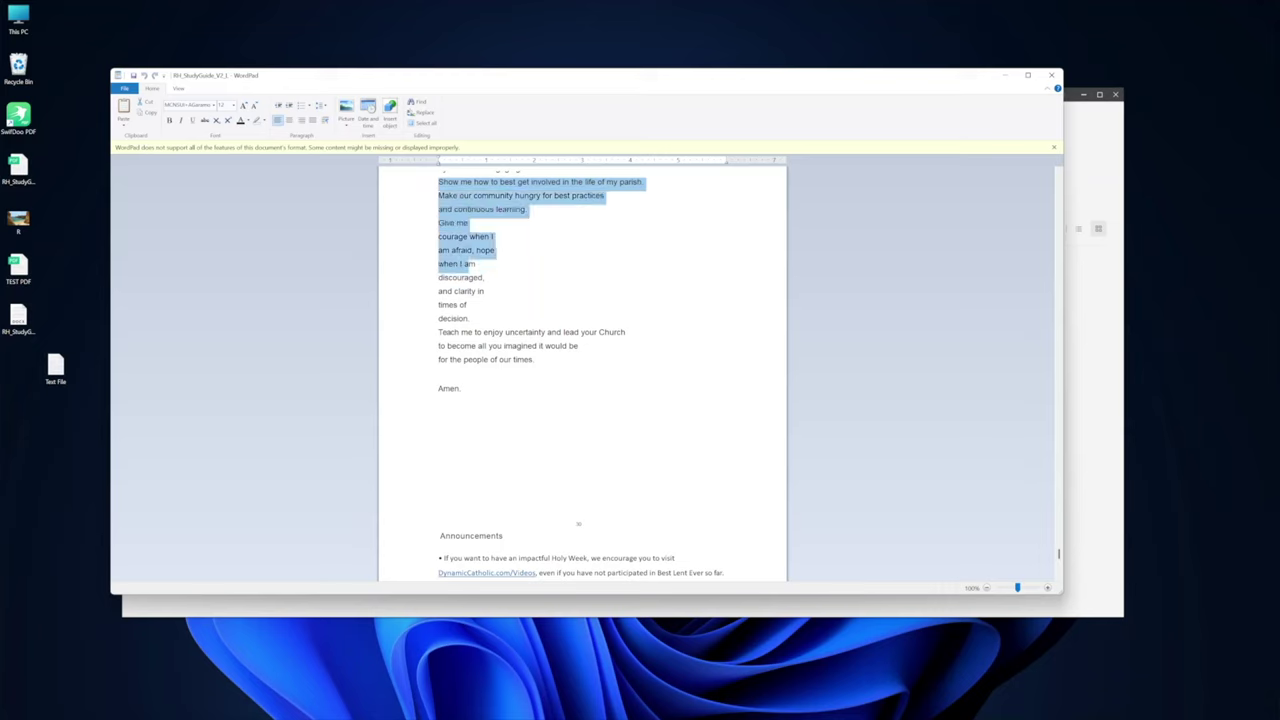
pyautogui.hotkey('shift', 'Up')
pyautogui.hotkey('shift', 'Up')
pyautogui.hotkey('shift', 'Up')
pyautogui.hotkey('shift', 'Up')
pyautogui.hotkey('shift', 'End')
pyautogui.hotkey('shift', 'Down')
pyautogui.hotkey('shift', 'Down')
pyautogui.hotkey('shift', 'Down')
pyautogui.hotkey('shift', 'Down')
pyautogui.hotkey('shift', 'Down')
pyautogui.hotkey('shift', 'Down')
pyautogui.hotkey('shift', 'Down')
pyautogui.hotkey('shift', 'Down')
pyautogui.hotkey('shift', 'Down')
pyautogui.hotkey('shift', 'Down')
pyautogui.hotkey('shift', 'Down')
pyautogui.hotkey('shift', 'Down')
pyautogui.hotkey('shift', 'Down')
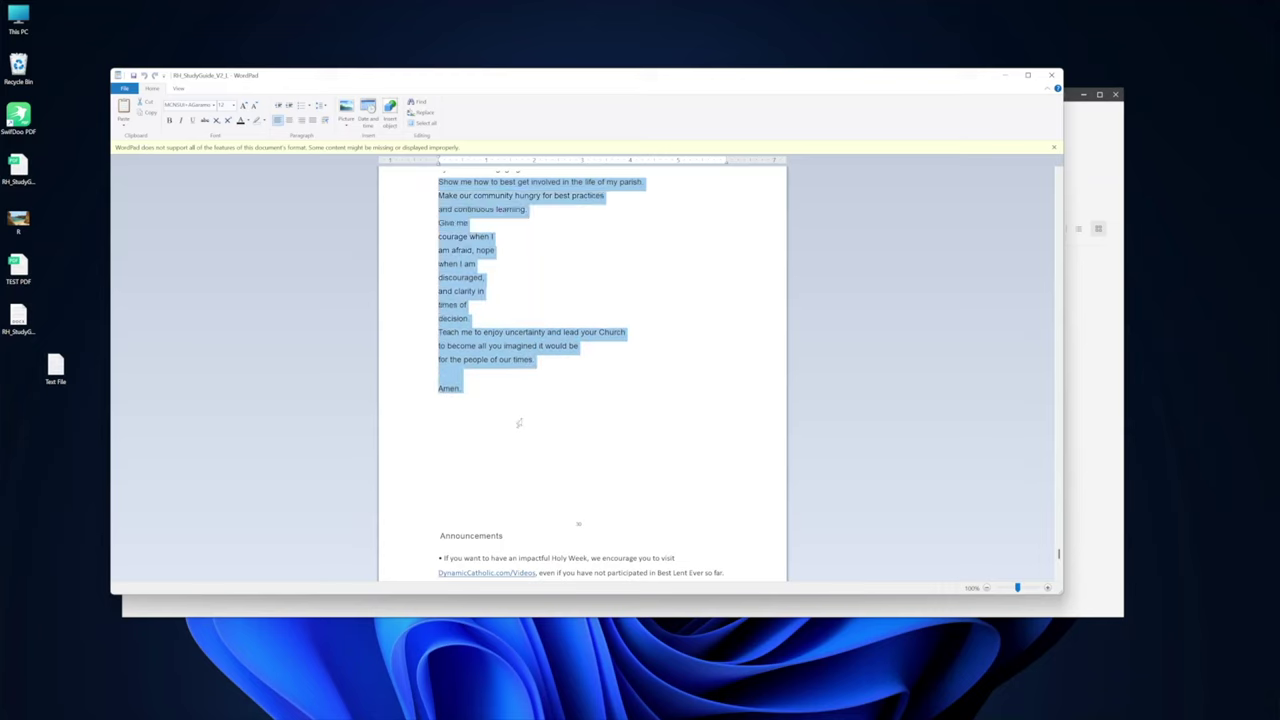
# Select the text of the Announcements page down into the closing thank-you message to check that it is editable
pyautogui.scroll(-10, 519, 423)
pyautogui.scroll(5, 519, 423)
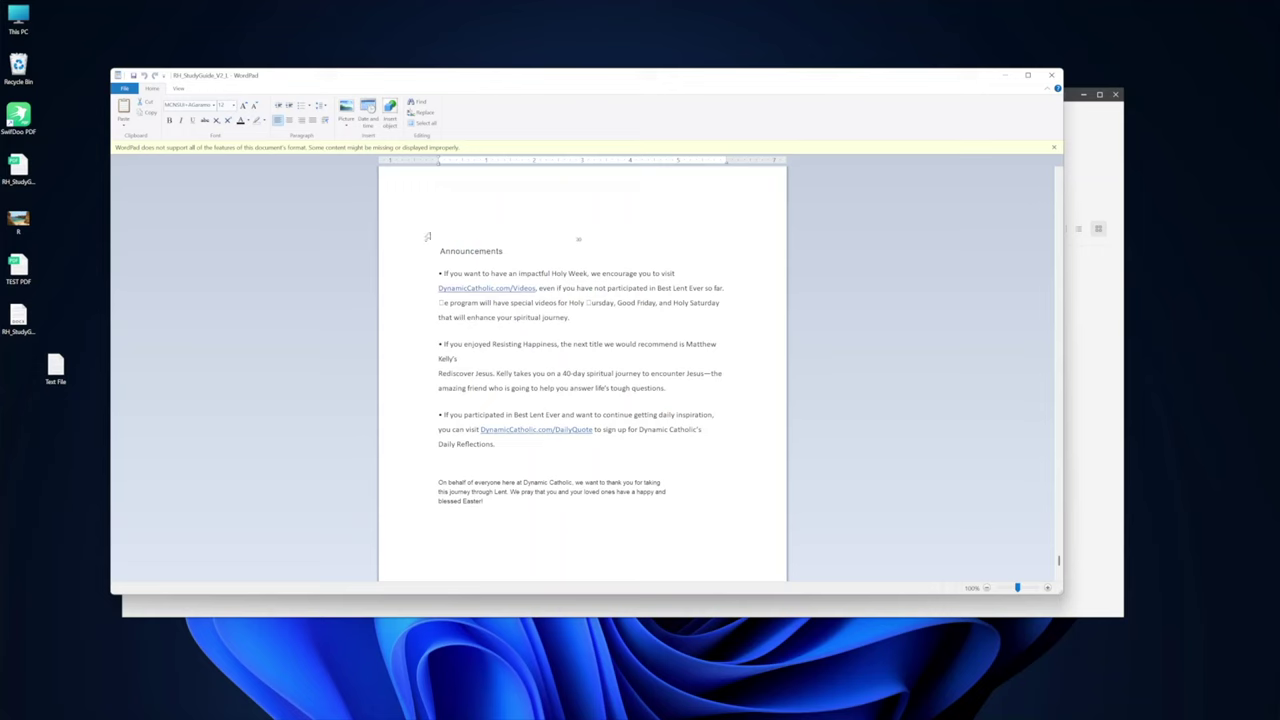
pyautogui.hotkey('shift', 'Down')
pyautogui.hotkey('shift', 'Down')
pyautogui.hotkey('shift', 'Down')
pyautogui.hotkey('shift', 'Down')
pyautogui.hotkey('shift', 'Down')
pyautogui.hotkey('shift', 'Down')
pyautogui.hotkey('shift', 'Down')
pyautogui.hotkey('shift', 'Down')
pyautogui.hotkey('shift', 'Down')
pyautogui.hotkey('shift', 'Down')
pyautogui.hotkey('shift', 'Down')
pyautogui.hotkey('shift', 'Down')
pyautogui.hotkey('shift', 'Down')
pyautogui.hotkey('shift', 'Down')
pyautogui.hotkey('shift', 'Down')
pyautogui.hotkey('shift', 'Down')
pyautogui.hotkey('shift', 'Down')
pyautogui.hotkey('shift', 'Down')
pyautogui.hotkey('shift', 'Down')
pyautogui.hotkey('shift', 'Down')
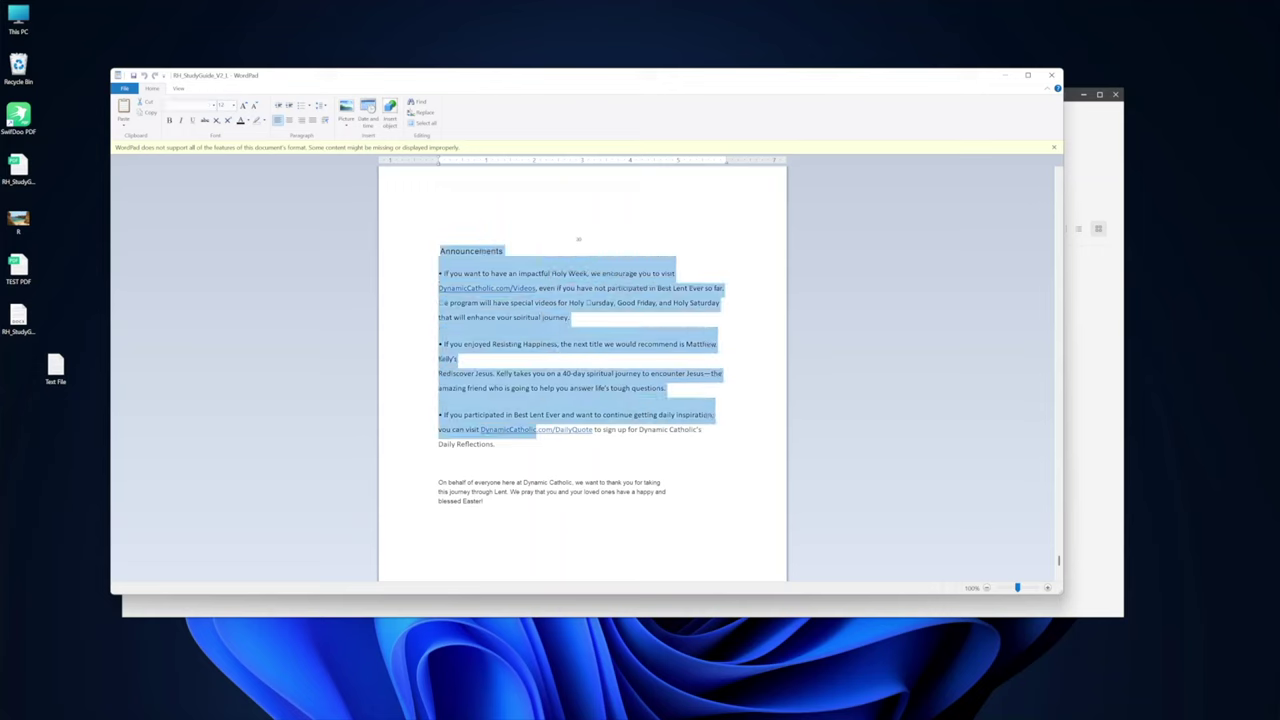
pyautogui.hotkey('shift', 'Up')
pyautogui.hotkey('shift', 'Up')
pyautogui.hotkey('shift', 'Up')
pyautogui.hotkey('shift', 'Up')
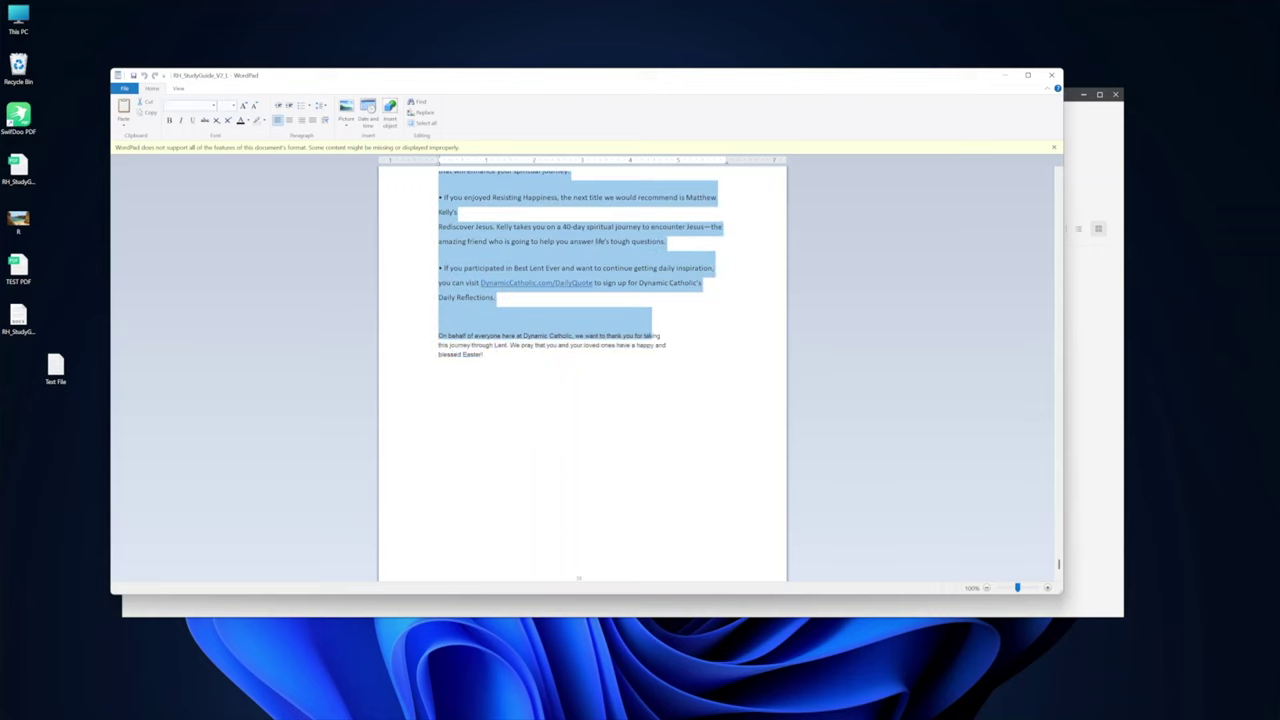
pyautogui.hotkey('shift', 'Down')
pyautogui.hotkey('shift', 'Down')
pyautogui.hotkey('shift', 'Down')
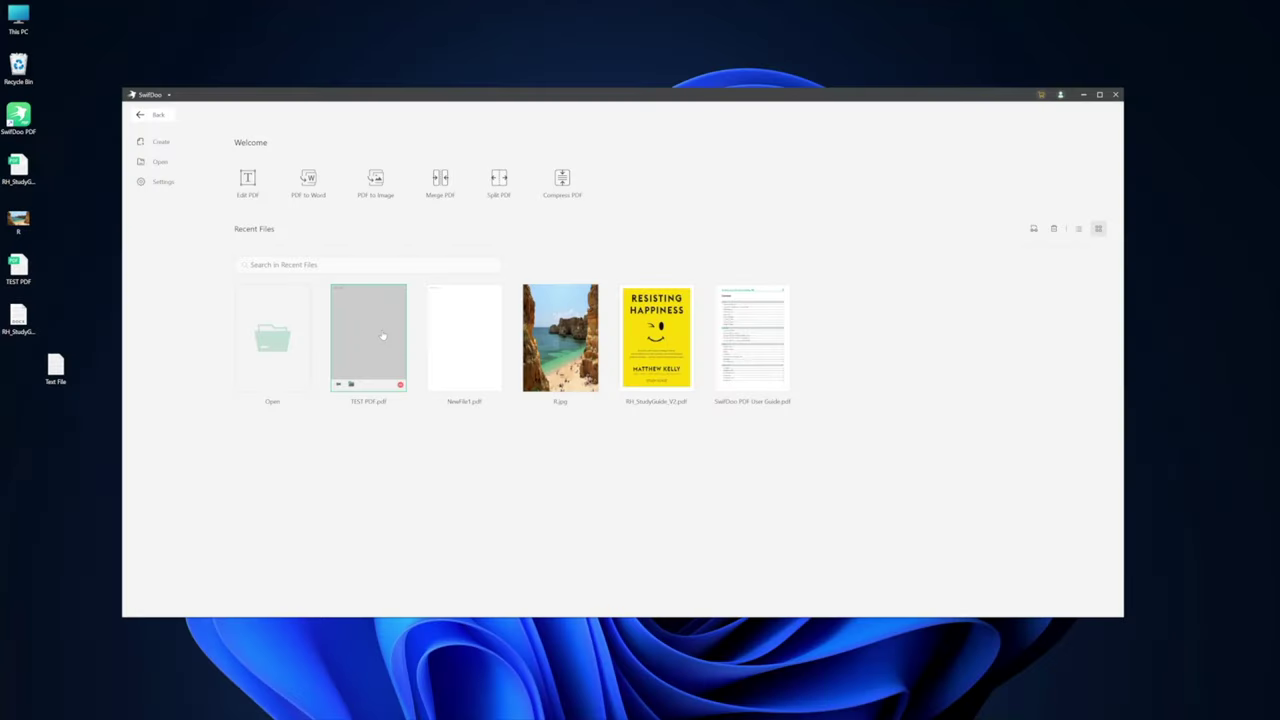
# Open TEST PDF from SwifDoo PDF's recent files and view the study guide and the SwifDoo PDF User Guide
pyautogui.click(382, 336)
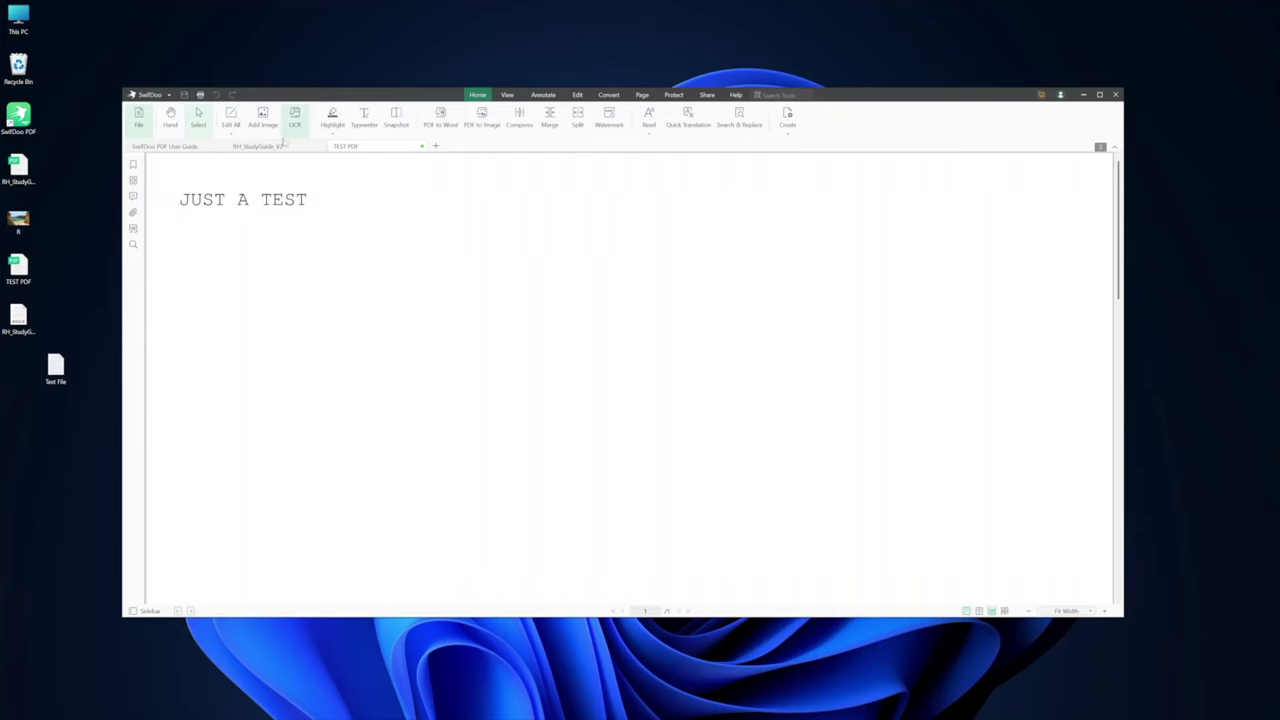
pyautogui.click(270, 146)
pyautogui.click(200, 146)
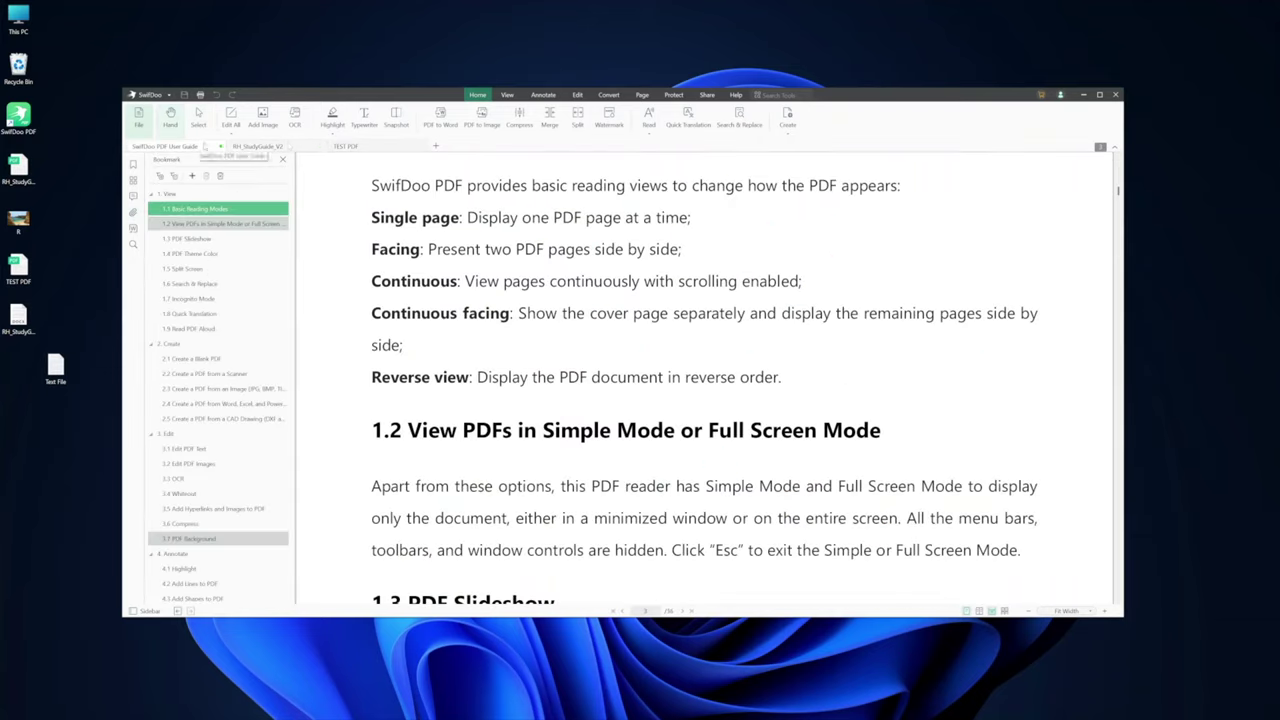
# Switch back and forth between the open RH_StudyGuide_V2, TEST PDF and SwifDoo PDF User Guide documents to view each one
pyautogui.click(270, 146)
pyautogui.click(345, 146)
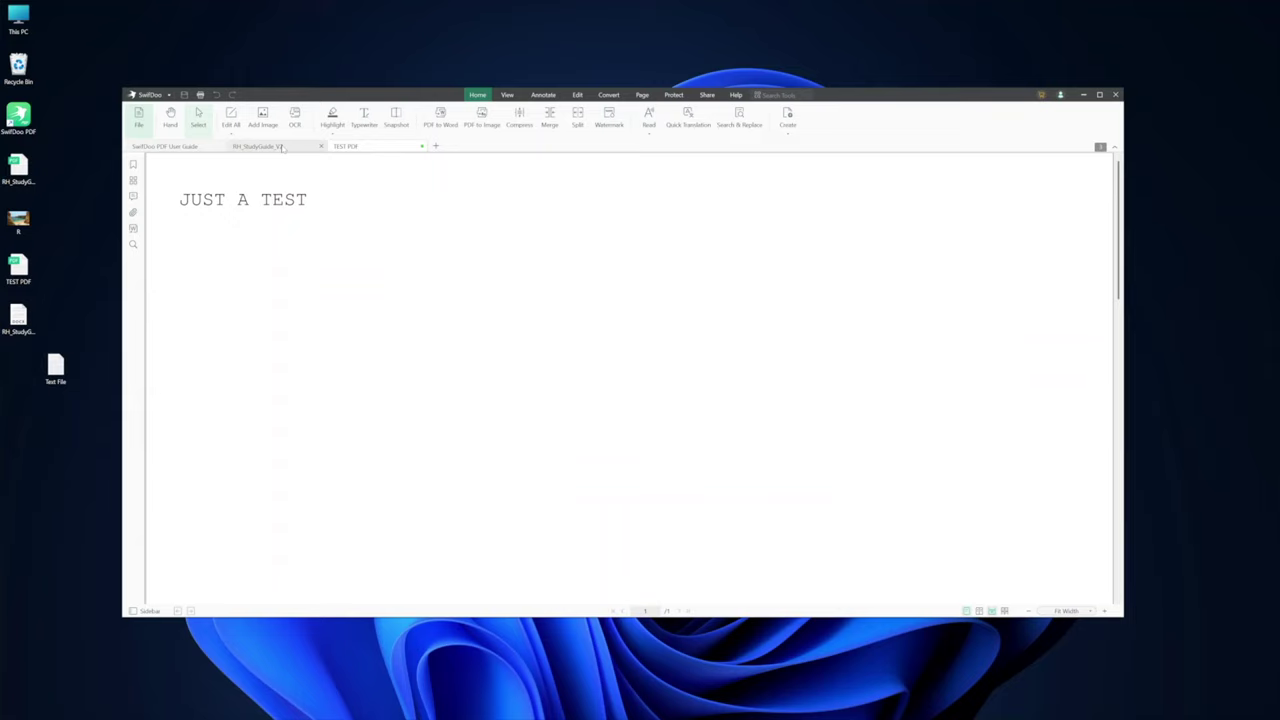
pyautogui.click(258, 146)
pyautogui.click(195, 146)
pyautogui.click(258, 146)
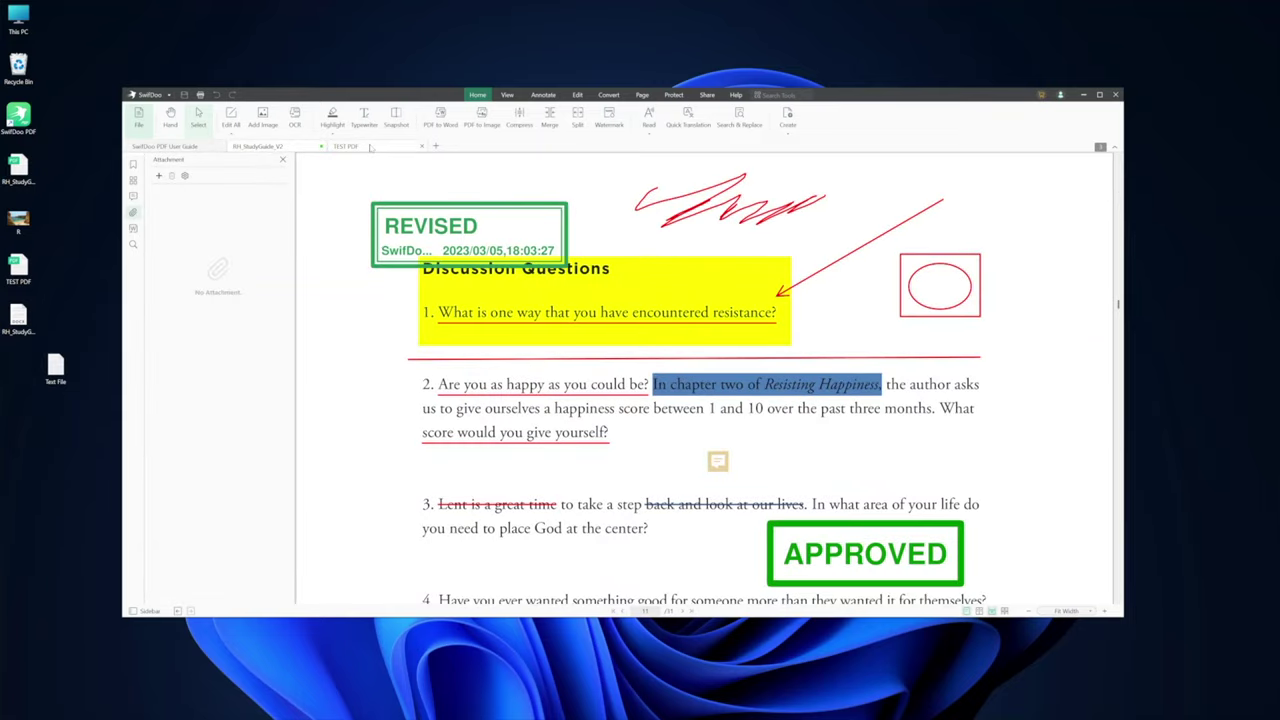
pyautogui.click(345, 146)
pyautogui.click(258, 146)
pyautogui.click(192, 146)
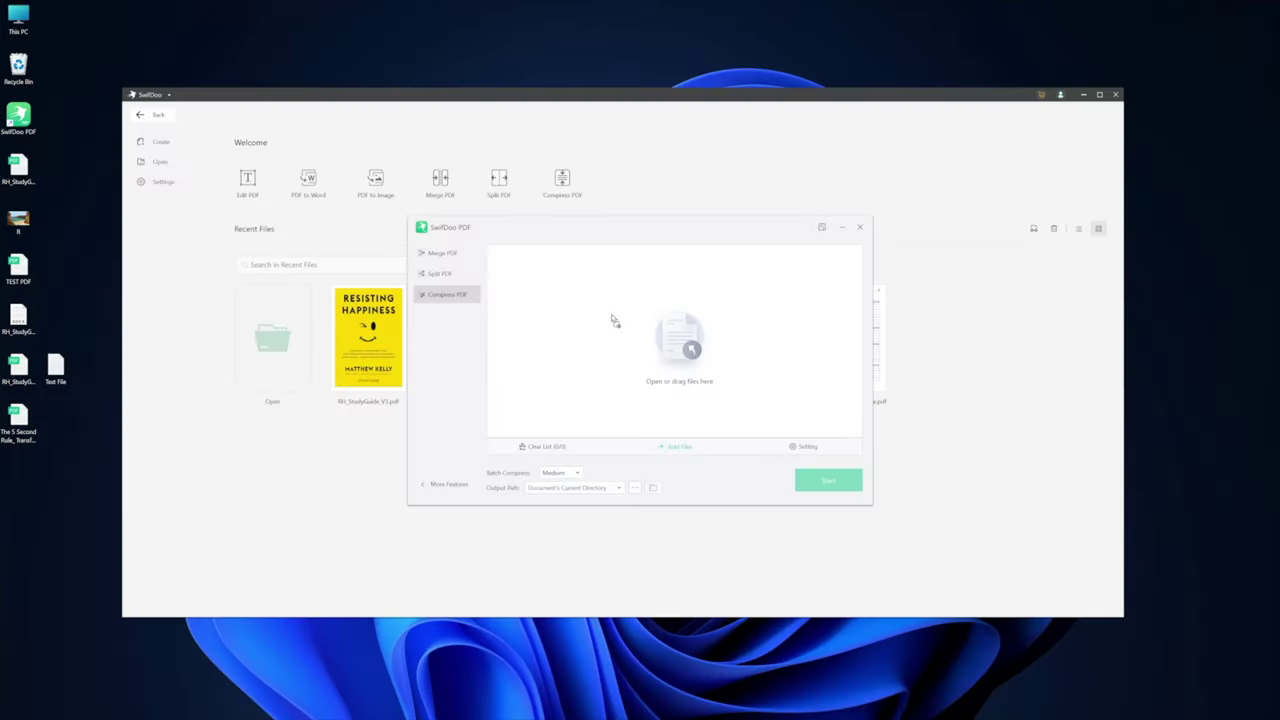
# Add The 5 Second Rule and the desktop study guide PDF to the compression list and choose a compression level for each
pyautogui.moveTo(613, 320); pyautogui.dragTo(610, 315)
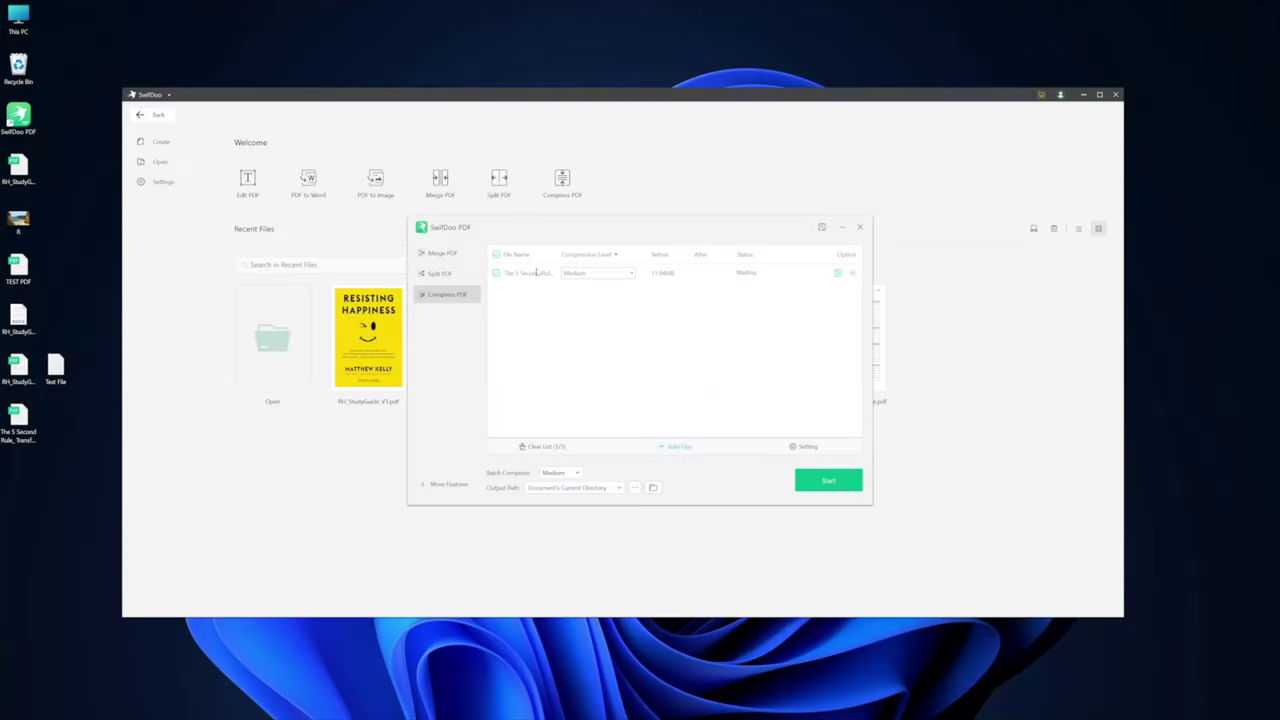
pyautogui.click(630, 272)
pyautogui.click(575, 317)
pyautogui.moveTo(18, 168); pyautogui.dragTo(597, 329)
pyautogui.click(630, 290)
pyautogui.click(595, 333)
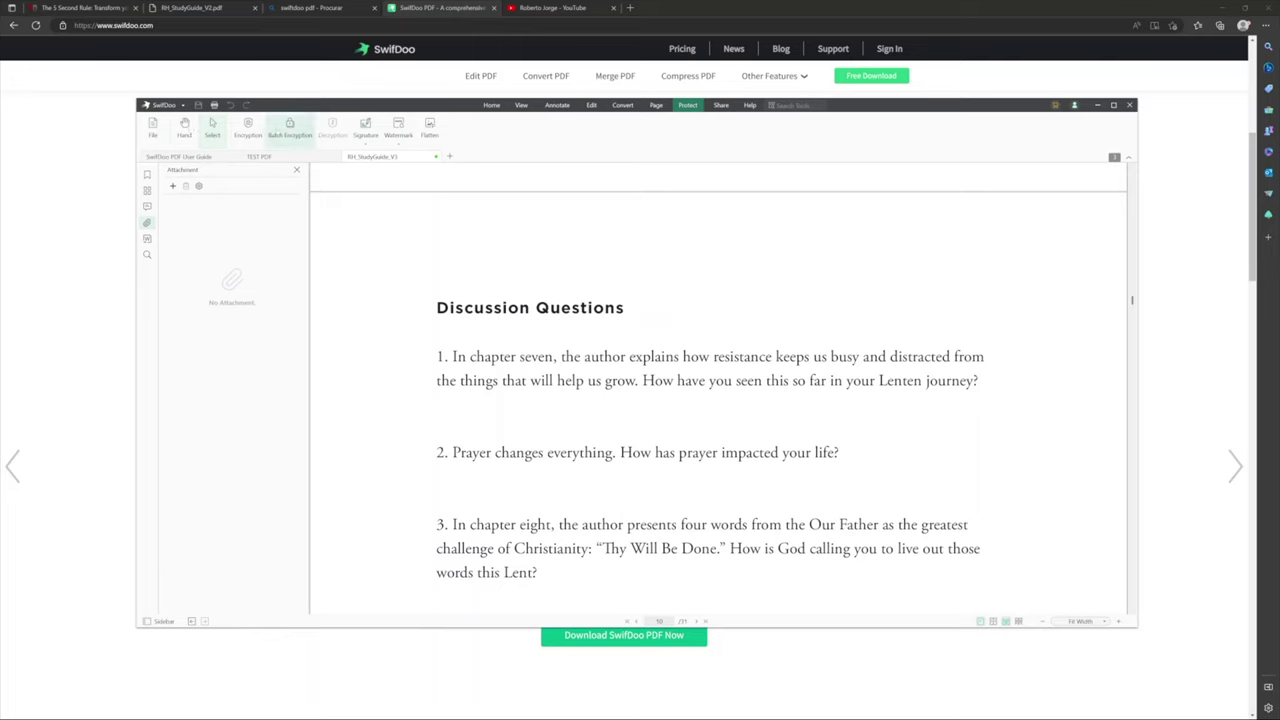
# Open the study guide's encryption settings and place the saved typed-name signature in the blank space below question 7
pyautogui.click(248, 128)
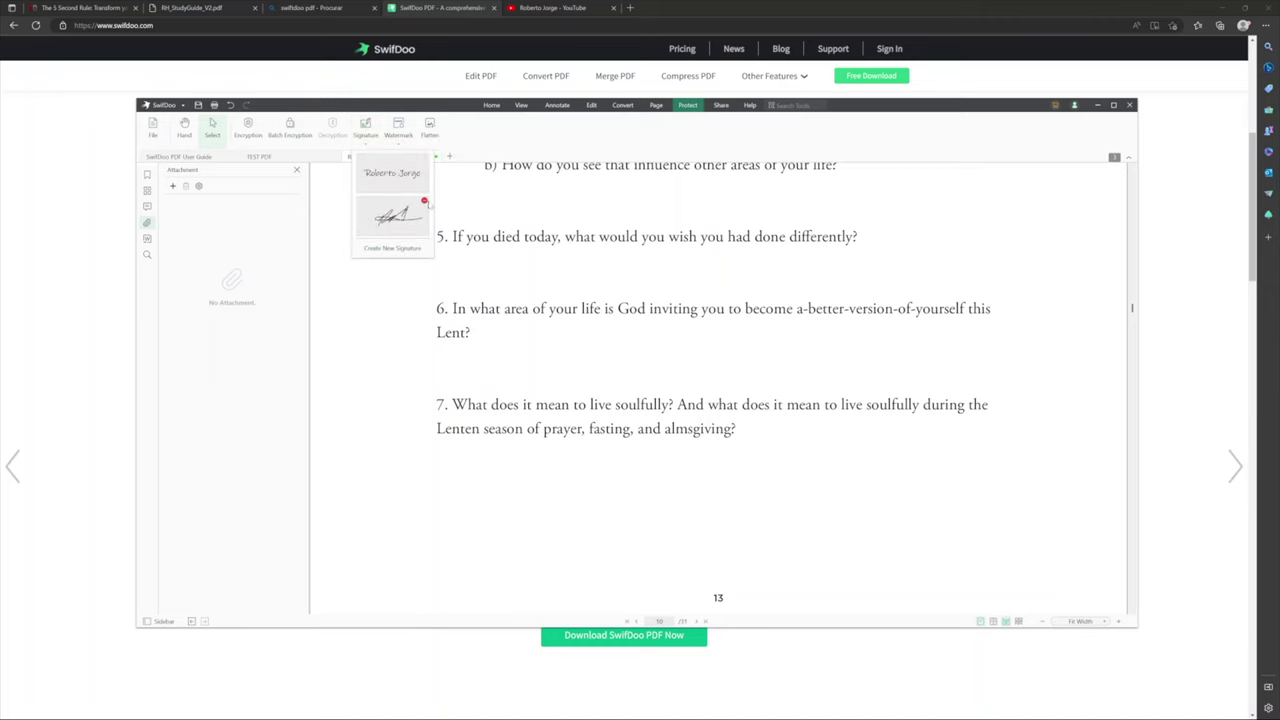
pyautogui.click(392, 172)
pyautogui.click(848, 508)
# Place the saved typed-name signature beside the Closing Prayer heading
pyautogui.scroll(-1, 791, 432)
pyautogui.scroll(-15, 791, 432)
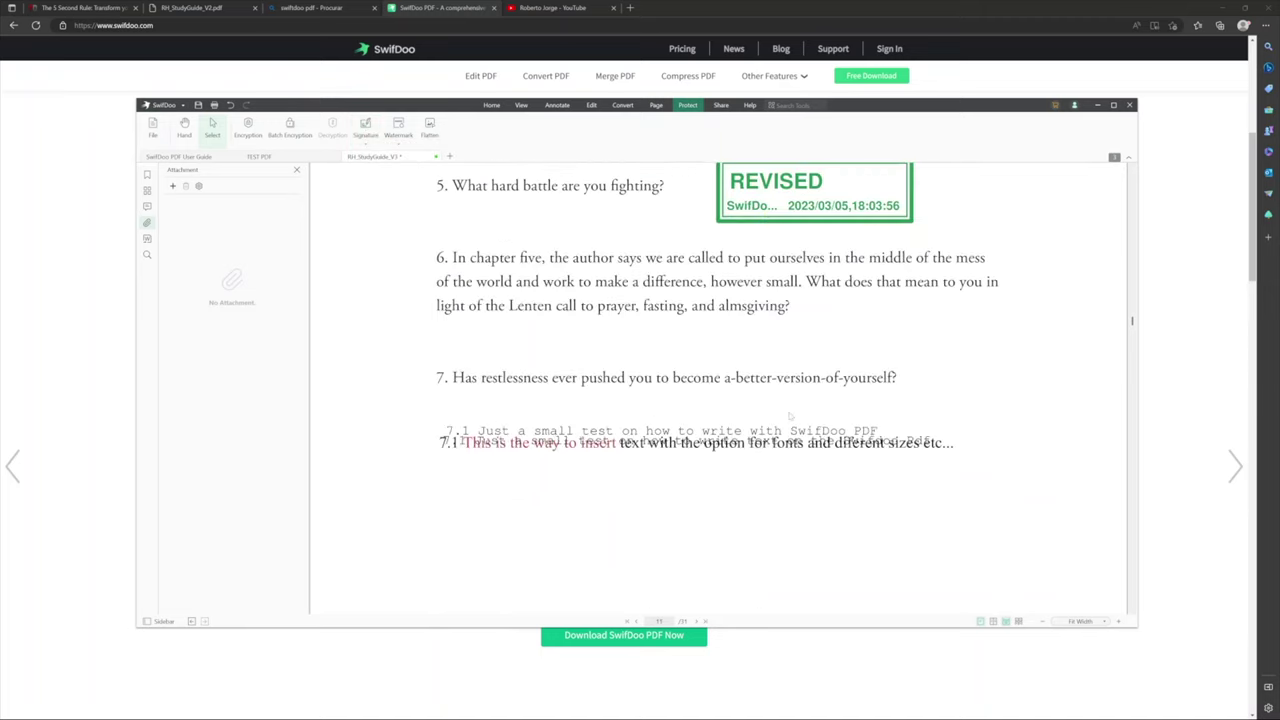
pyautogui.scroll(-5, 790, 416)
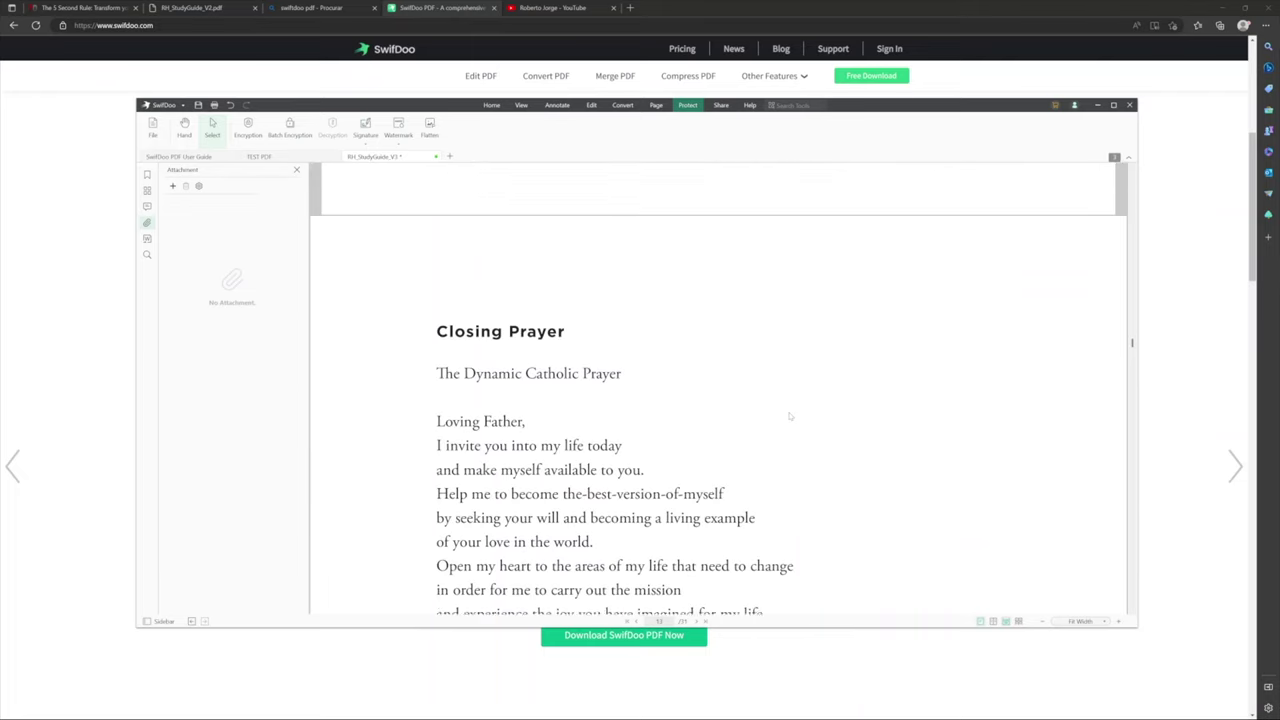
pyautogui.click(365, 128)
pyautogui.click(393, 216)
pyautogui.click(746, 305)
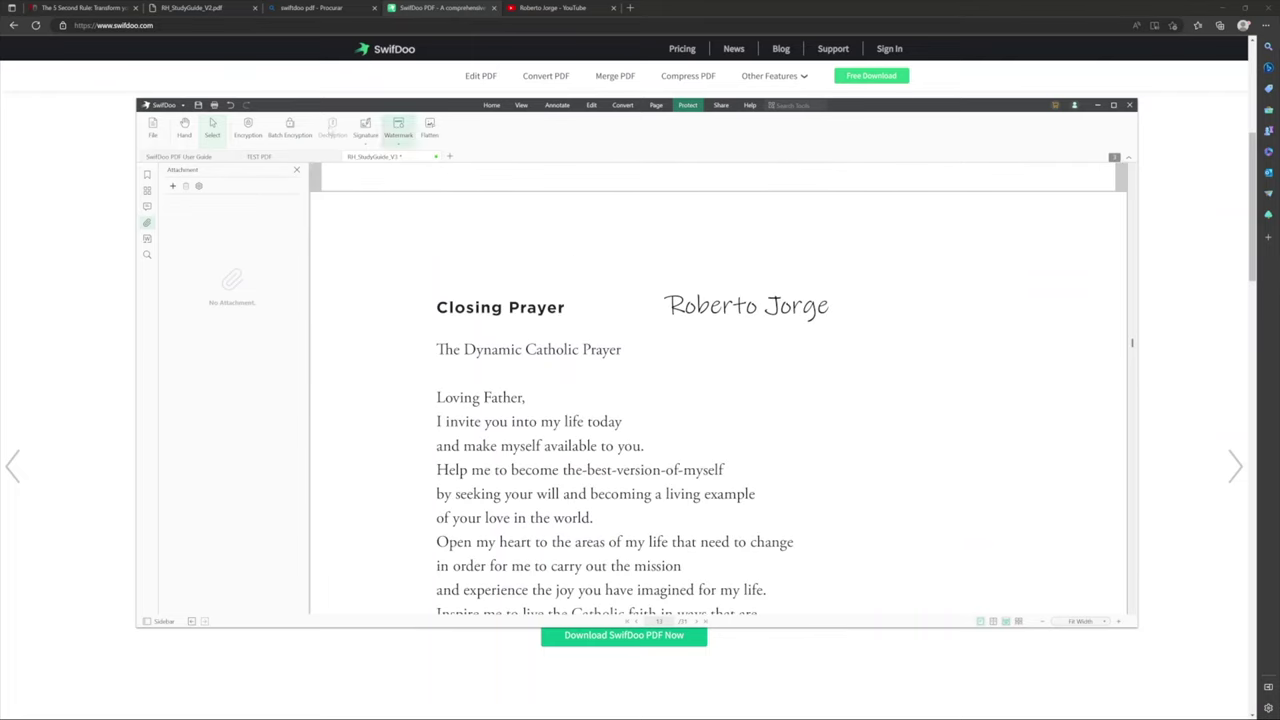
# Place the saved handwritten signature below the typed-name signature on the Closing Prayer page
pyautogui.click(365, 128)
pyautogui.click(393, 222)
pyautogui.click(850, 368)
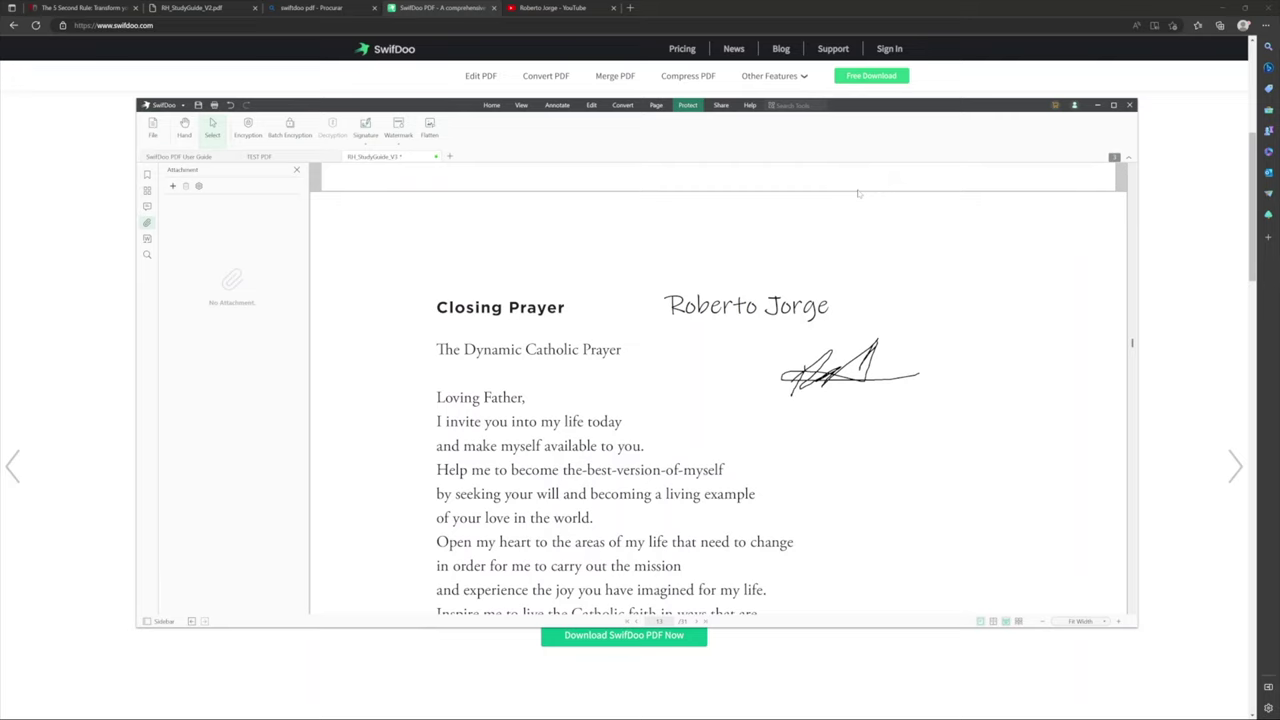